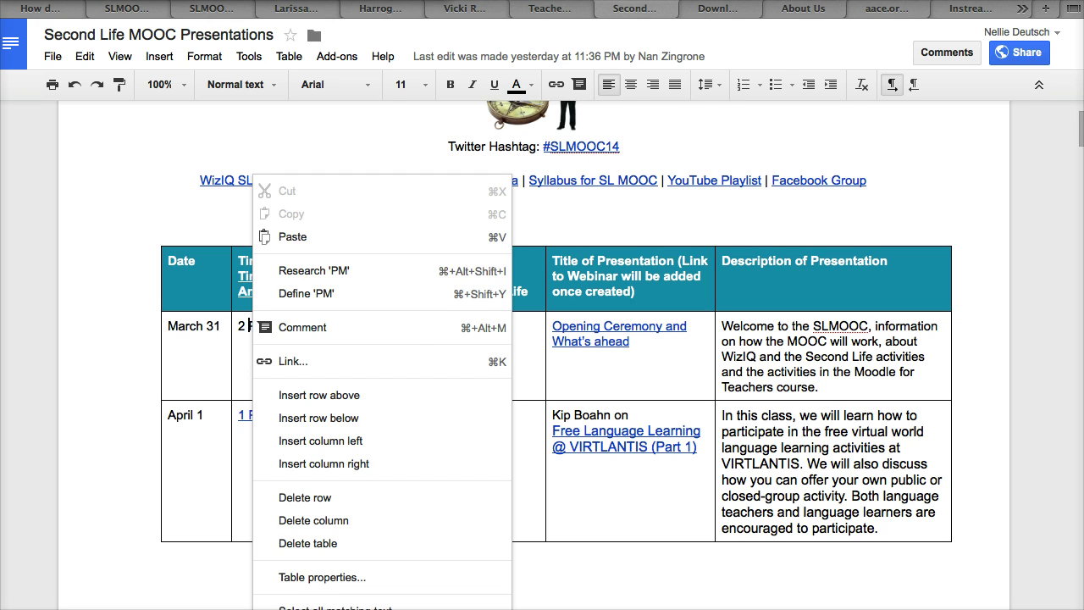
Step: Insert an empty row below the March 31 row of the presentations table
key(Escape)
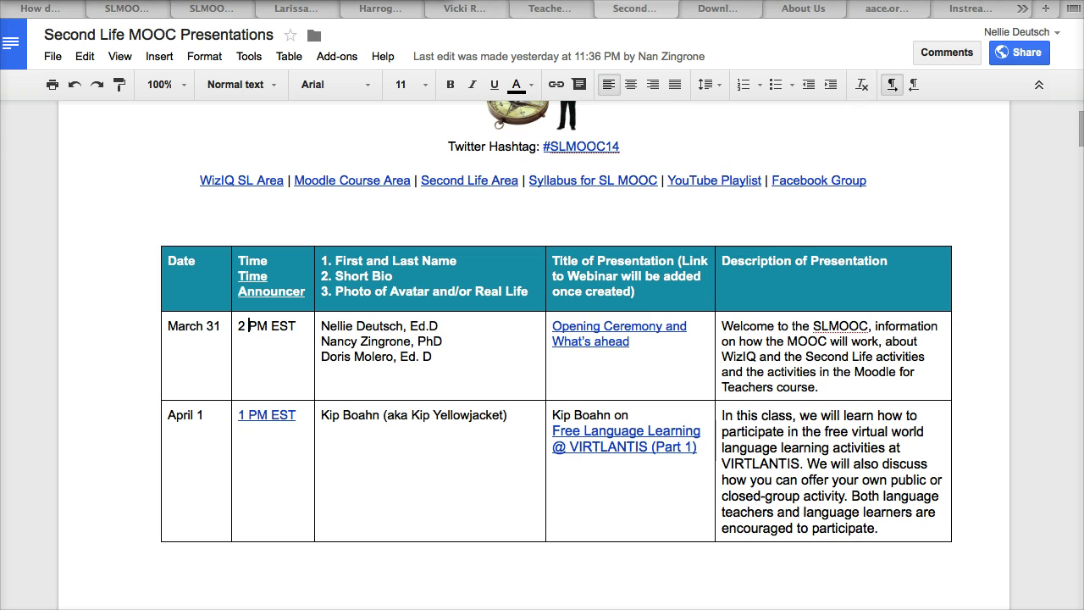
right_click(296, 327)
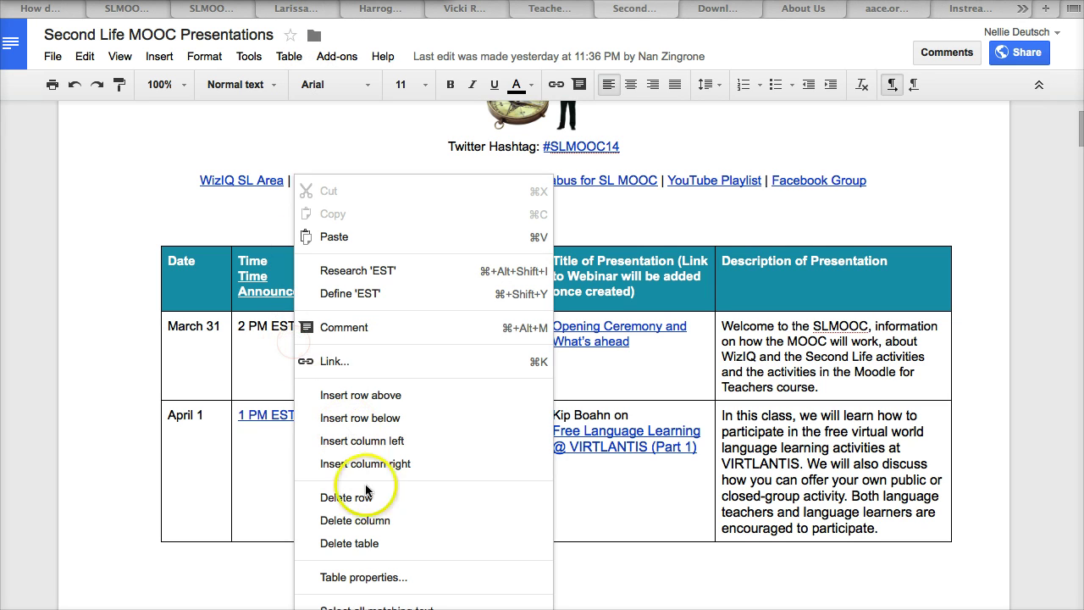
click(373, 419)
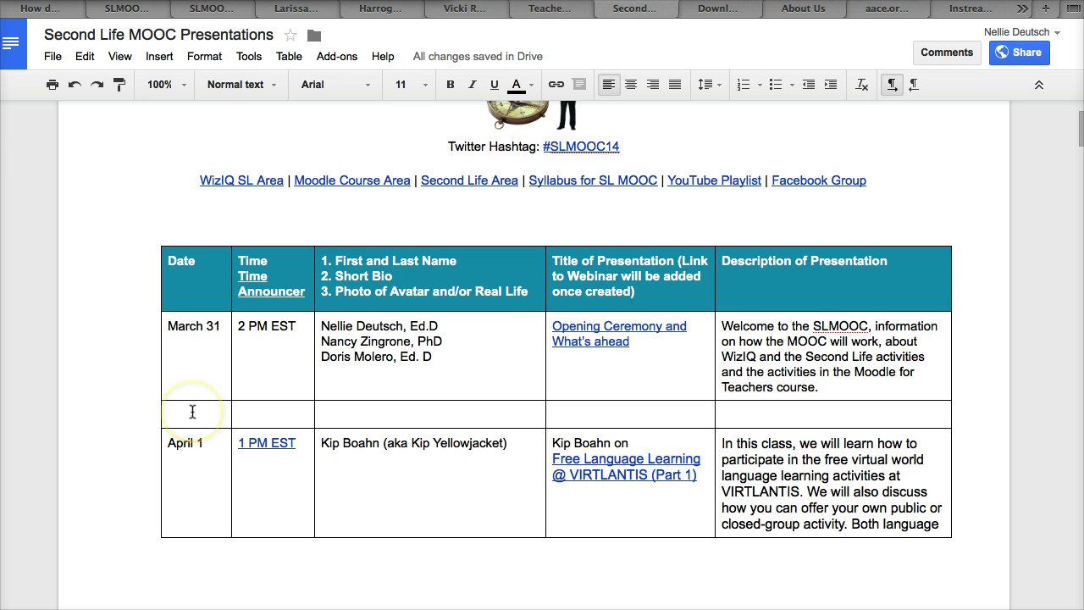
Step: Delete the empty row between the March 31 and April 1 rows
click(751, 385)
click(211, 414)
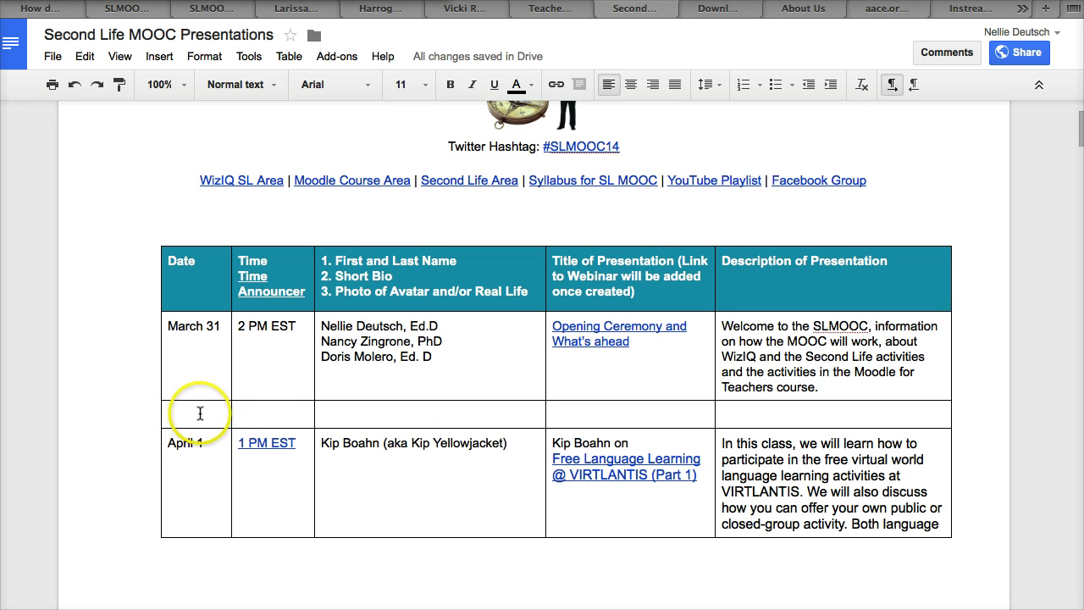
right_click(199, 413)
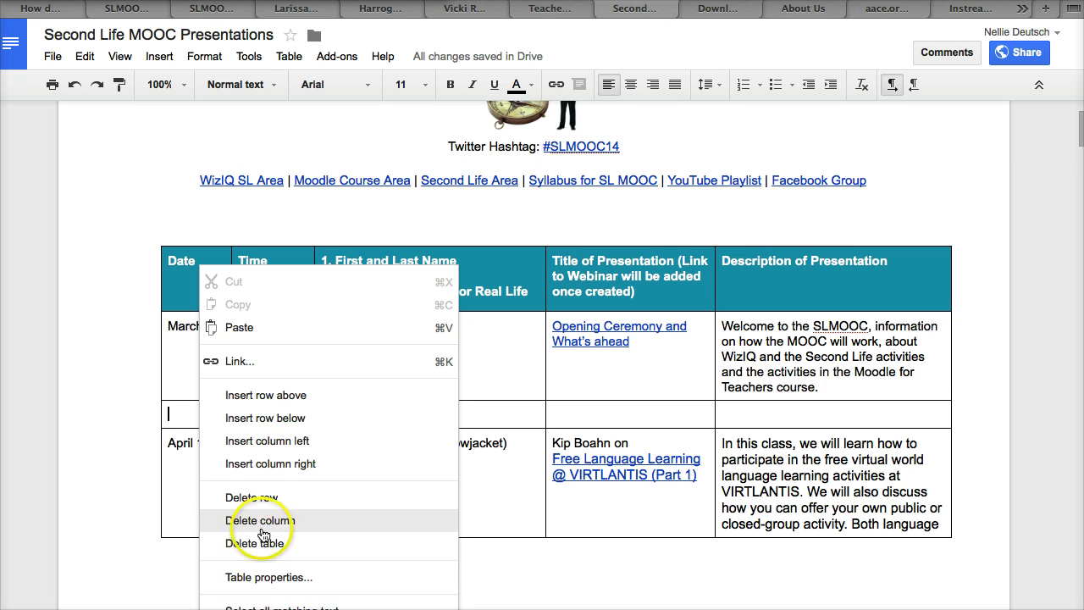
click(262, 499)
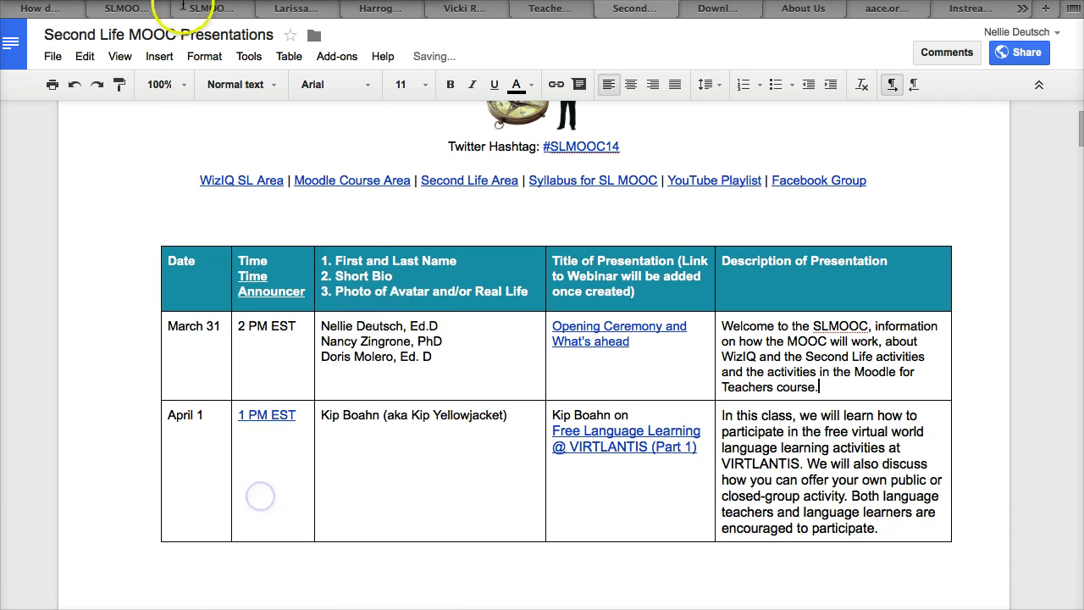
click(167, 61)
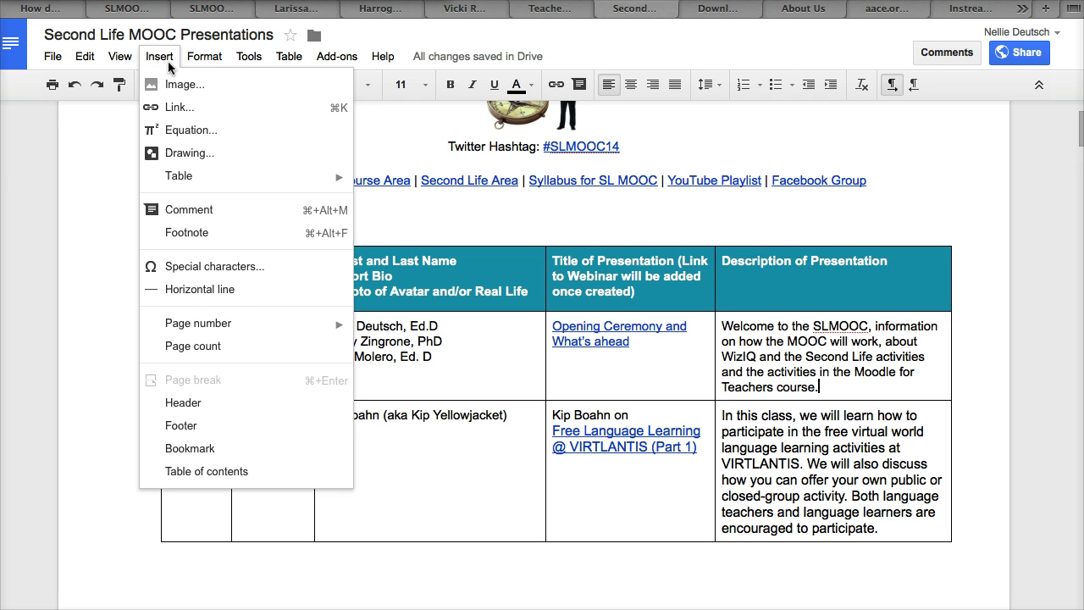
mouse_move(195, 52)
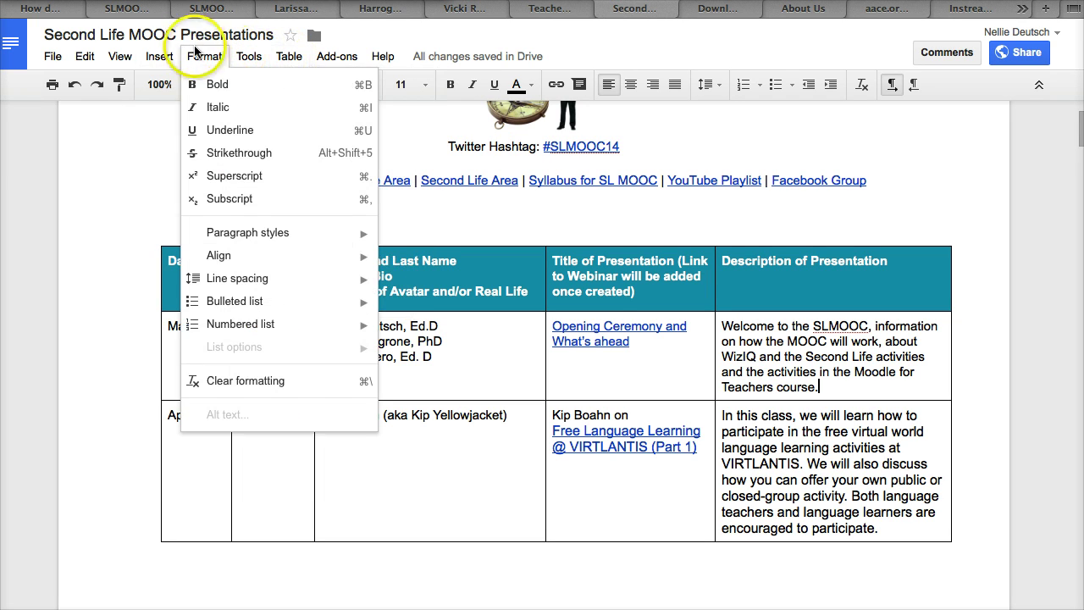
key(Escape)
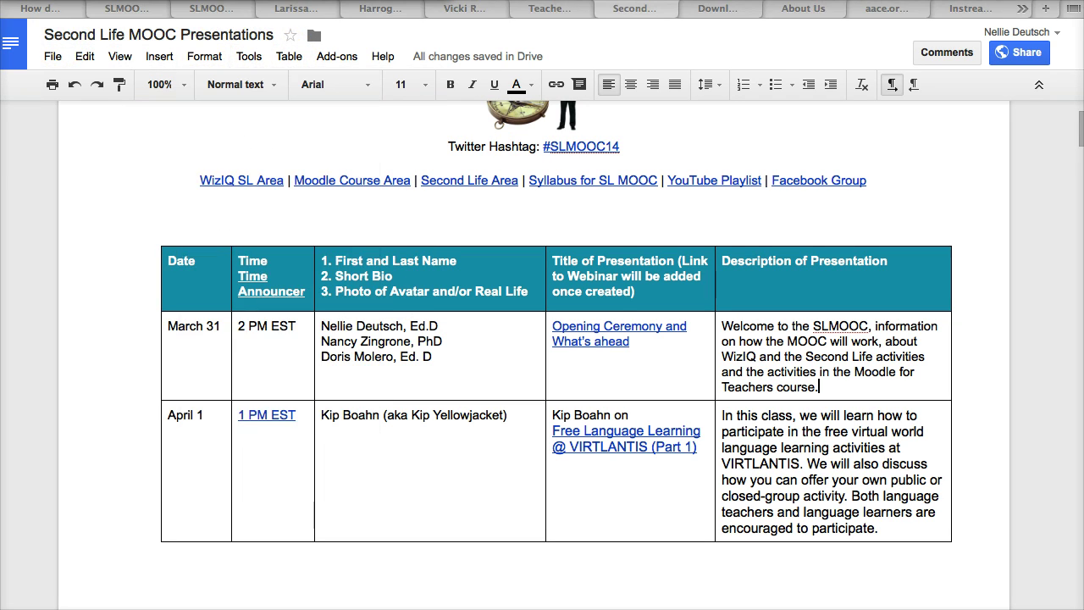
Step: Insert an empty row above the March 31 row and delete that new row again
click(286, 56)
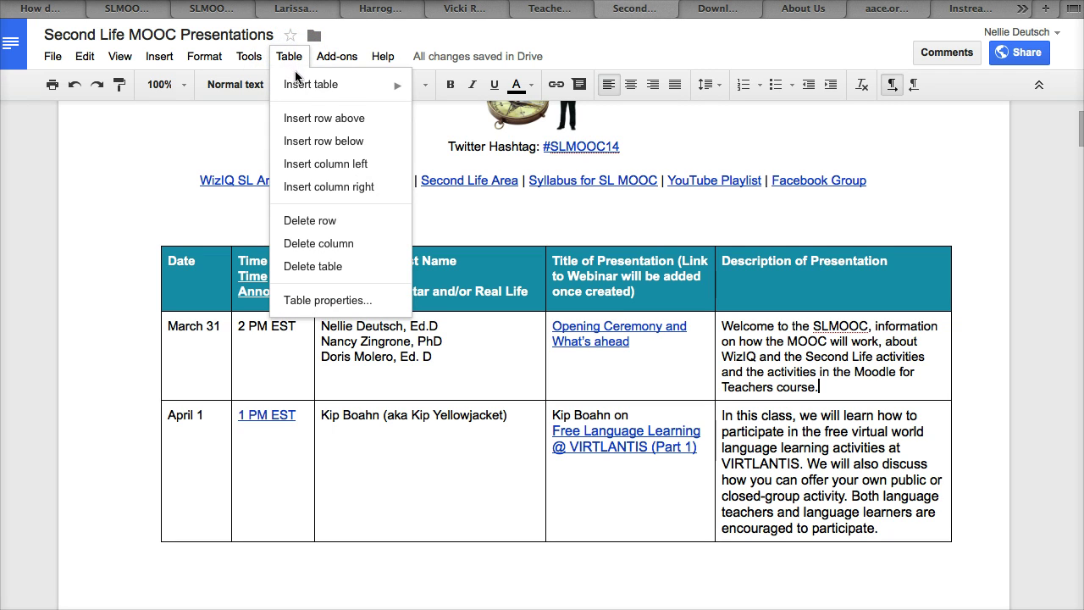
mouse_move(296, 90)
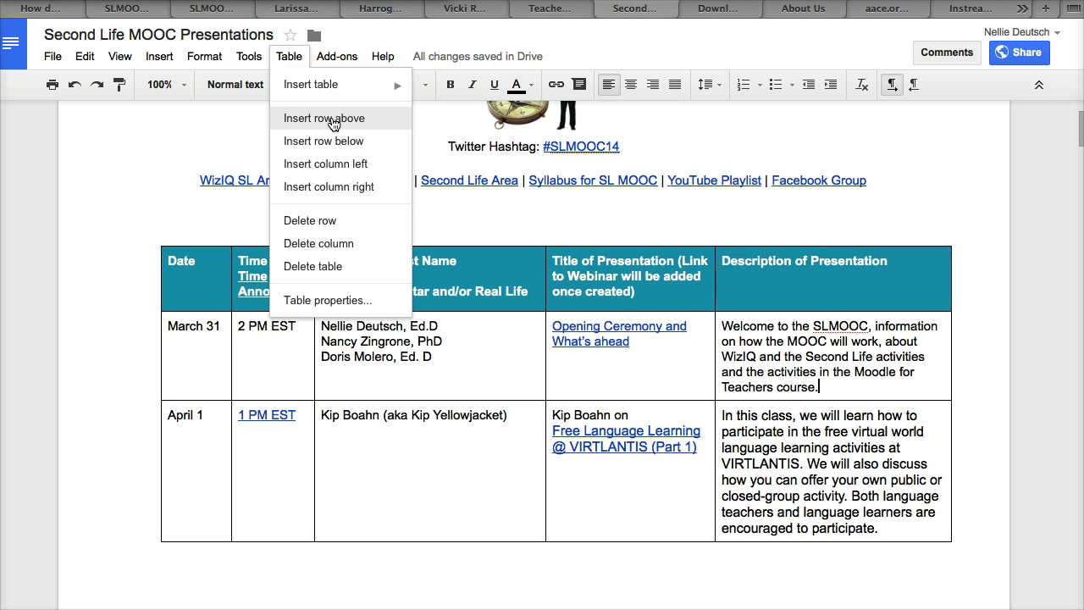
click(343, 151)
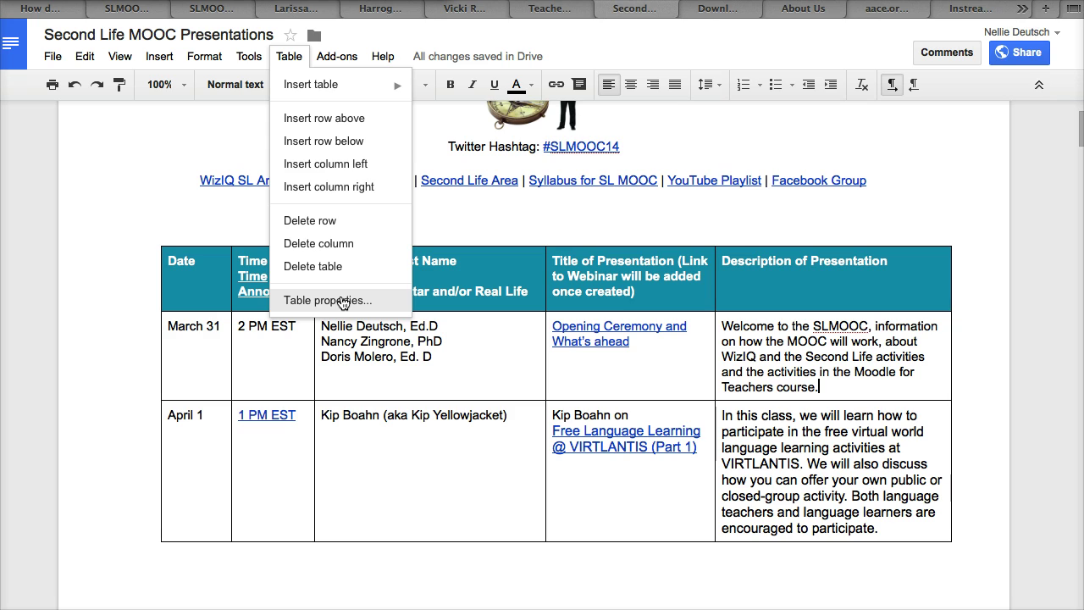
click(290, 52)
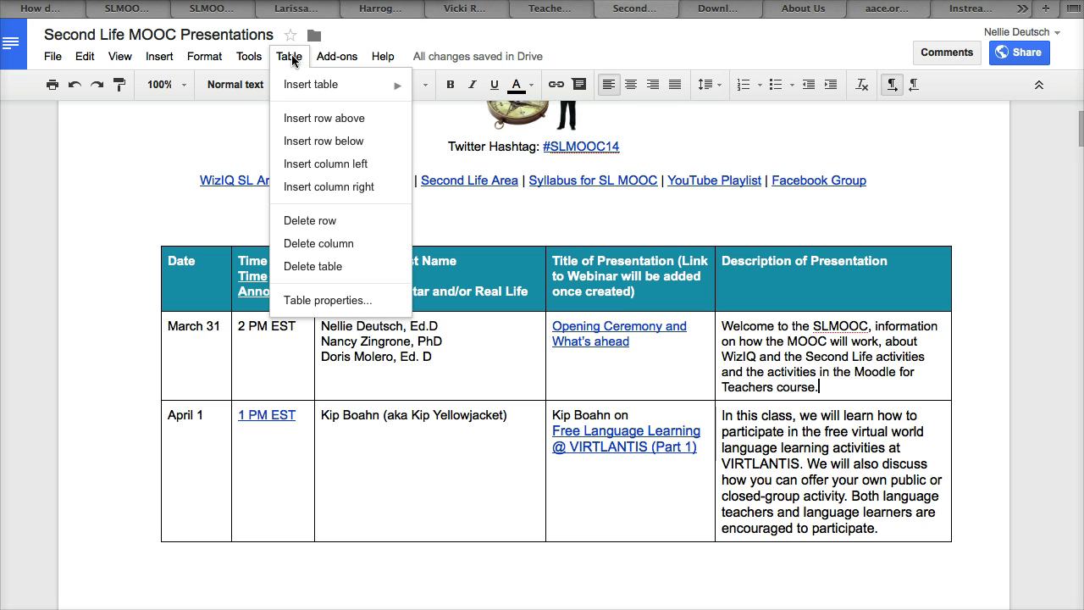
click(313, 123)
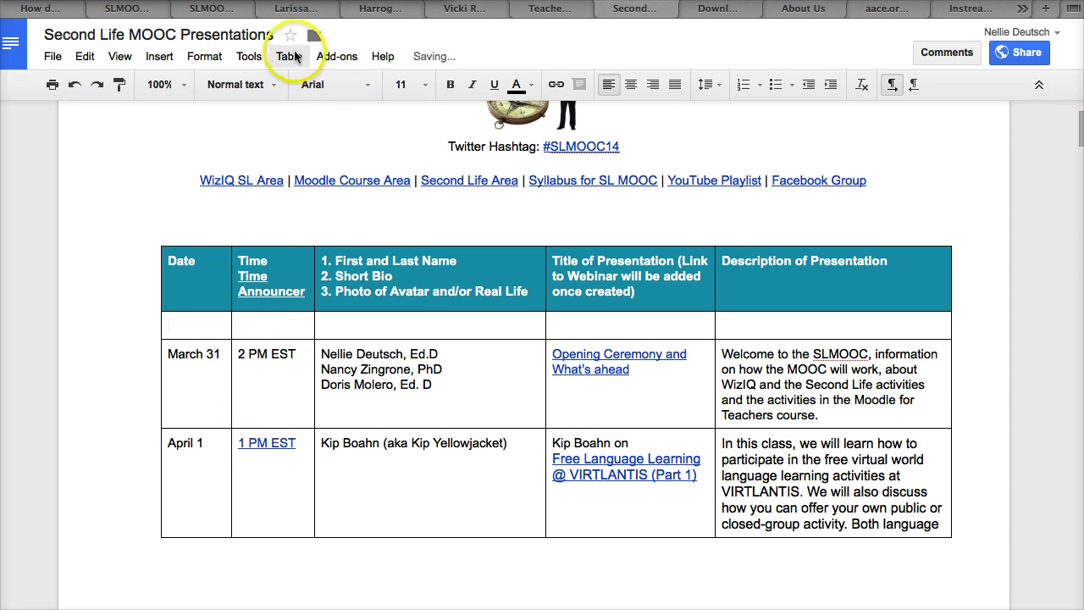
click(289, 56)
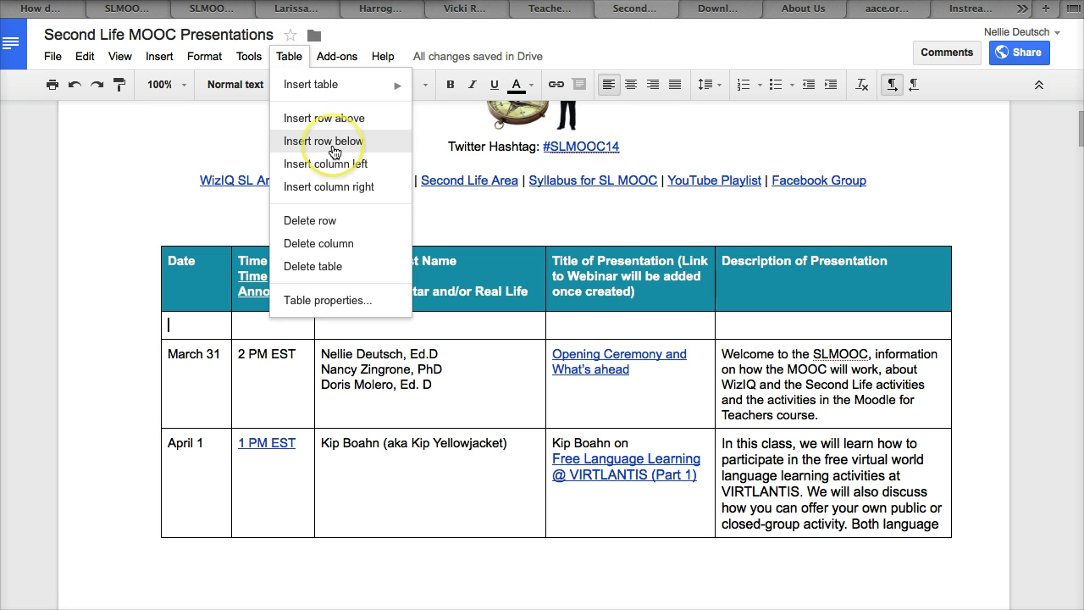
click(326, 224)
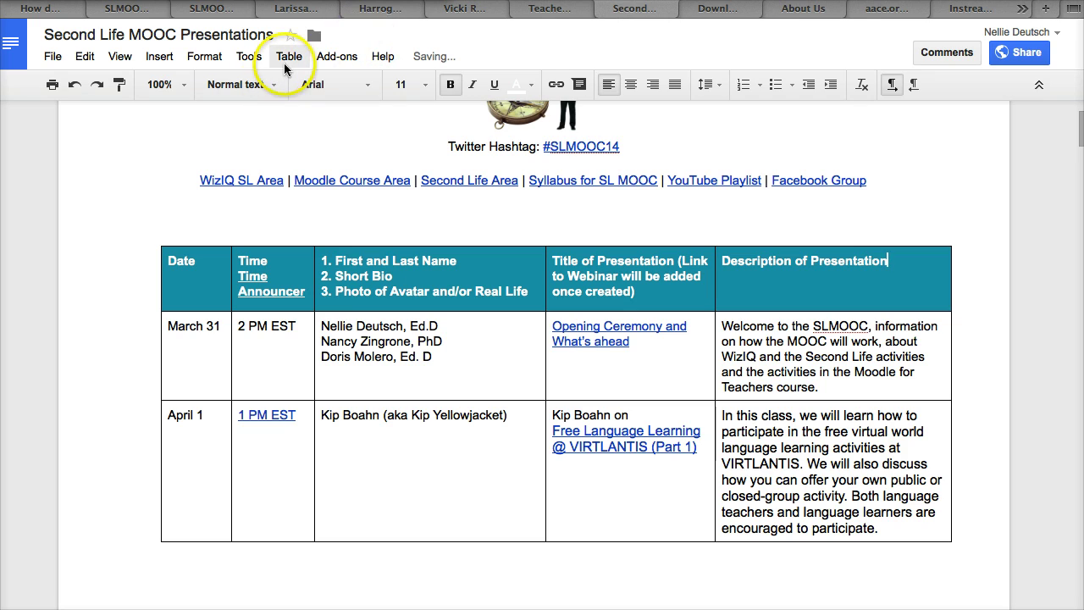
Step: Insert an empty column to the left of the Description of Presentation column
click(287, 61)
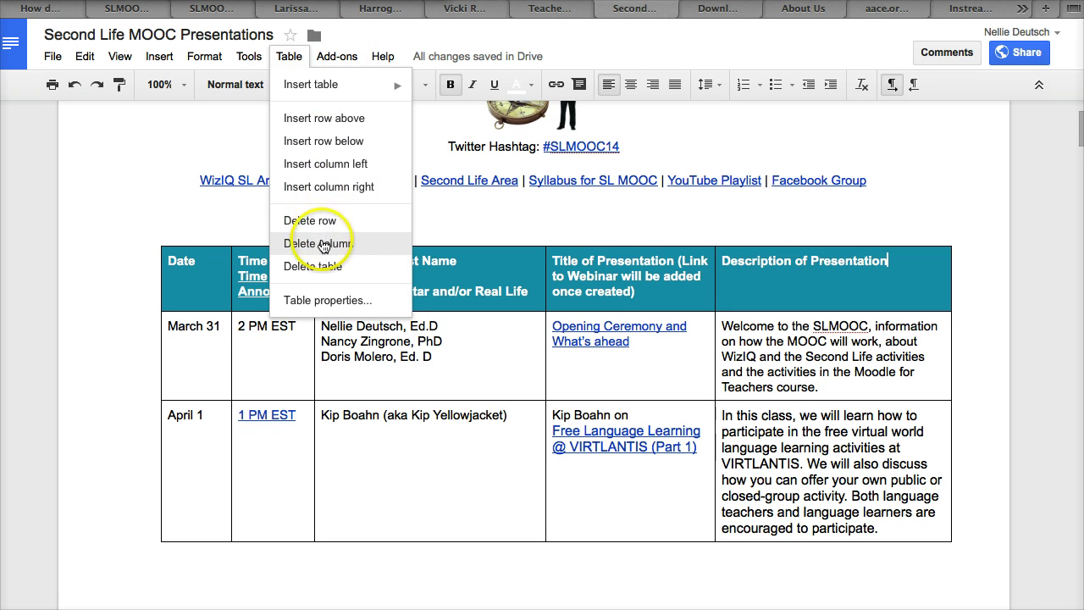
click(351, 172)
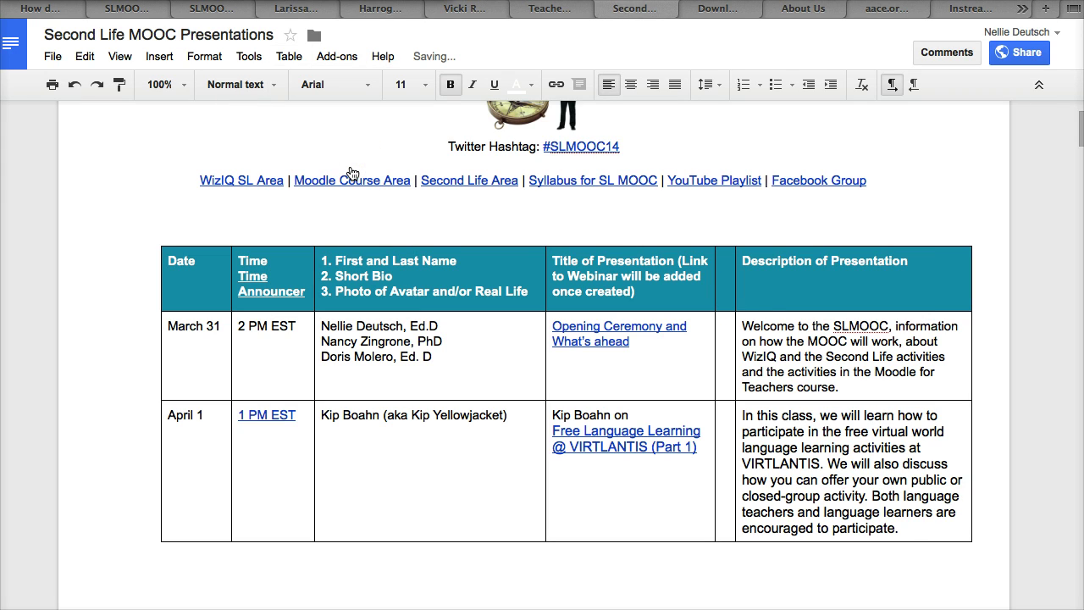
click(728, 269)
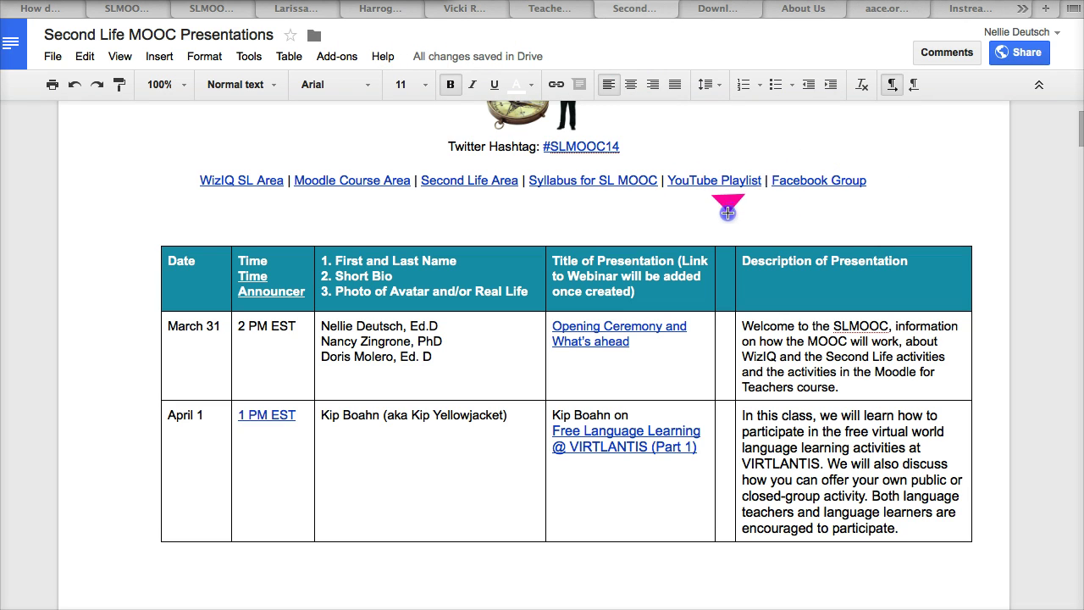
Step: Delete the empty column between Title of Presentation and Description of Presentation
click(288, 57)
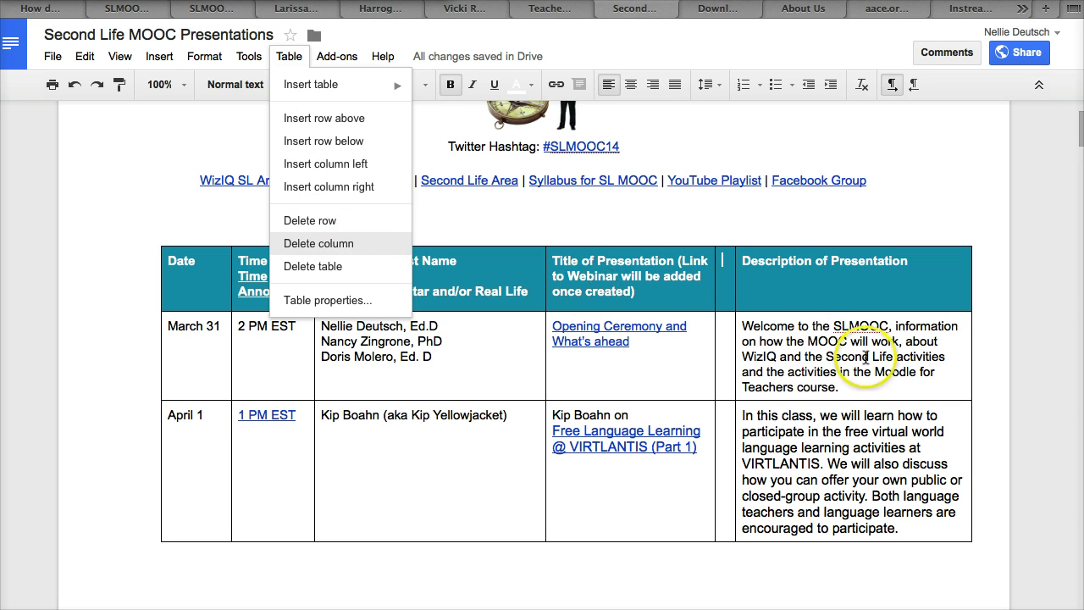
click(734, 277)
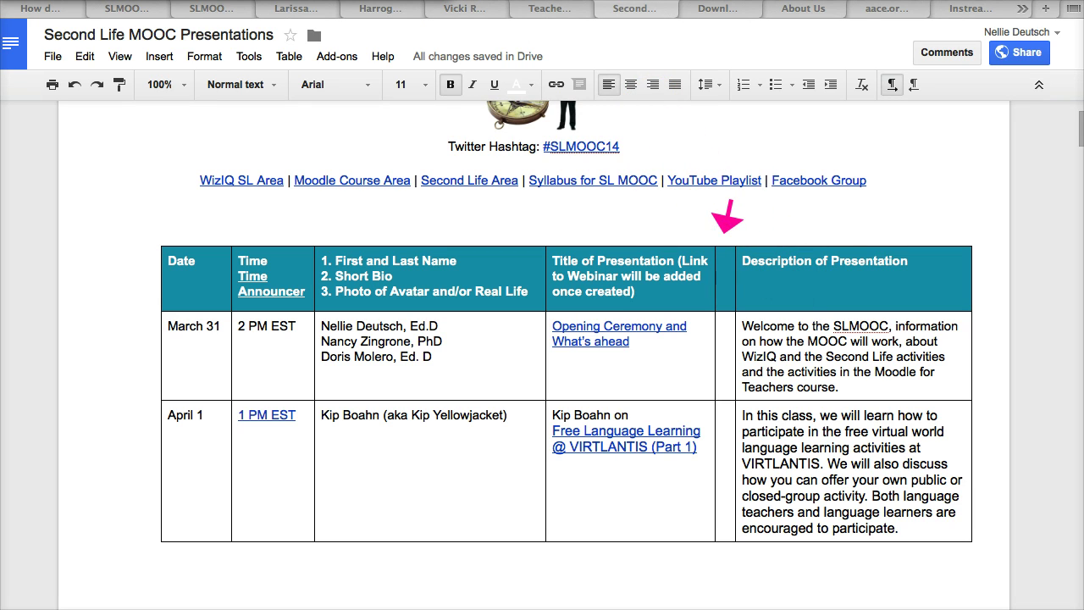
click(725, 271)
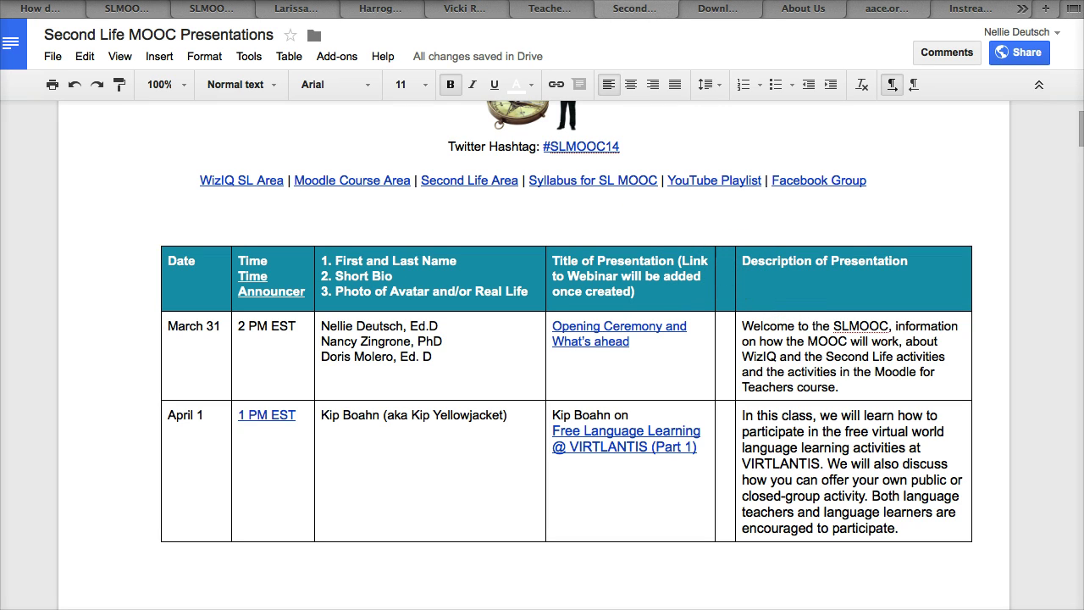
click(287, 61)
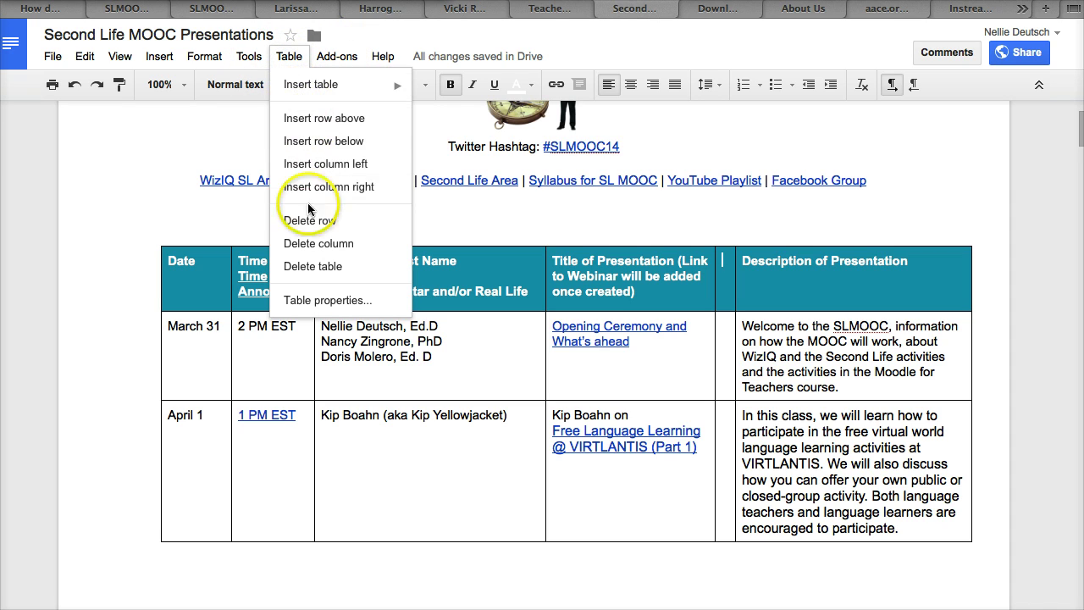
click(320, 244)
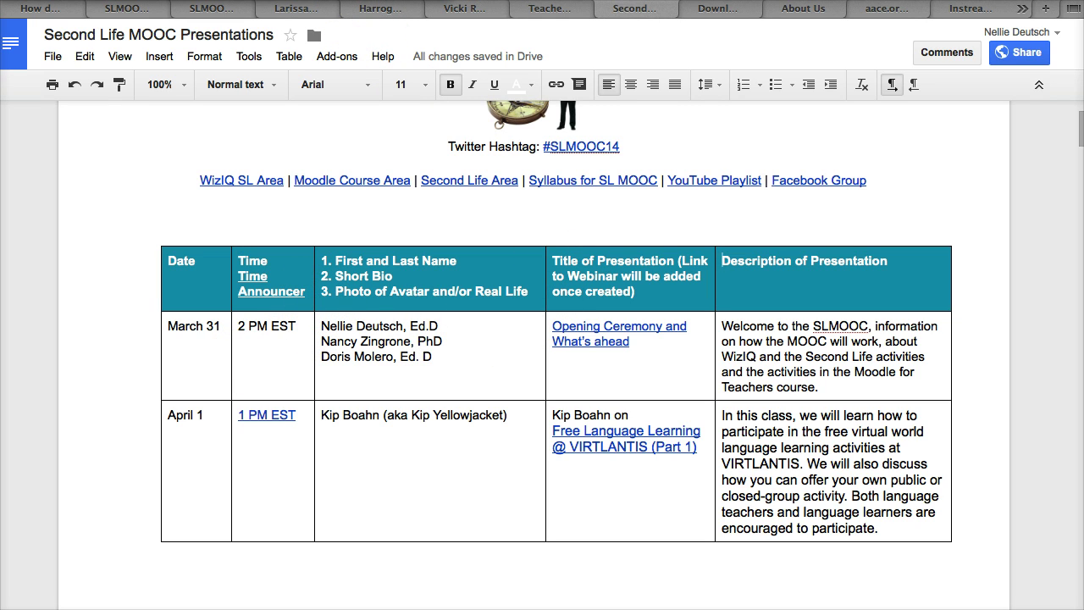
Step: Insert an empty column to the left of the Date column and delete that new column again
click(180, 347)
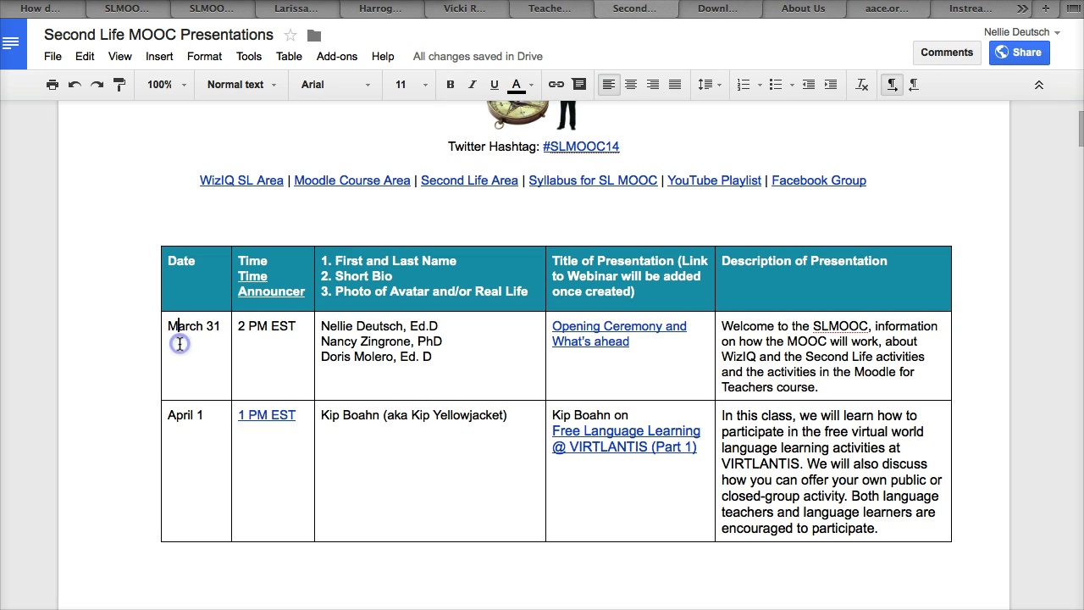
click(188, 327)
click(172, 333)
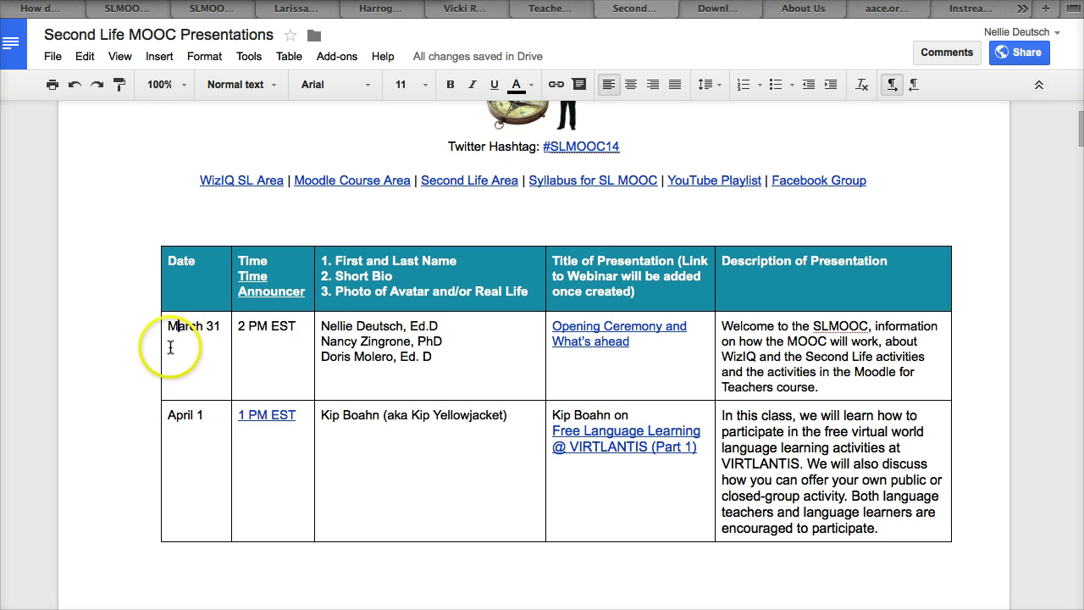
click(238, 195)
click(138, 353)
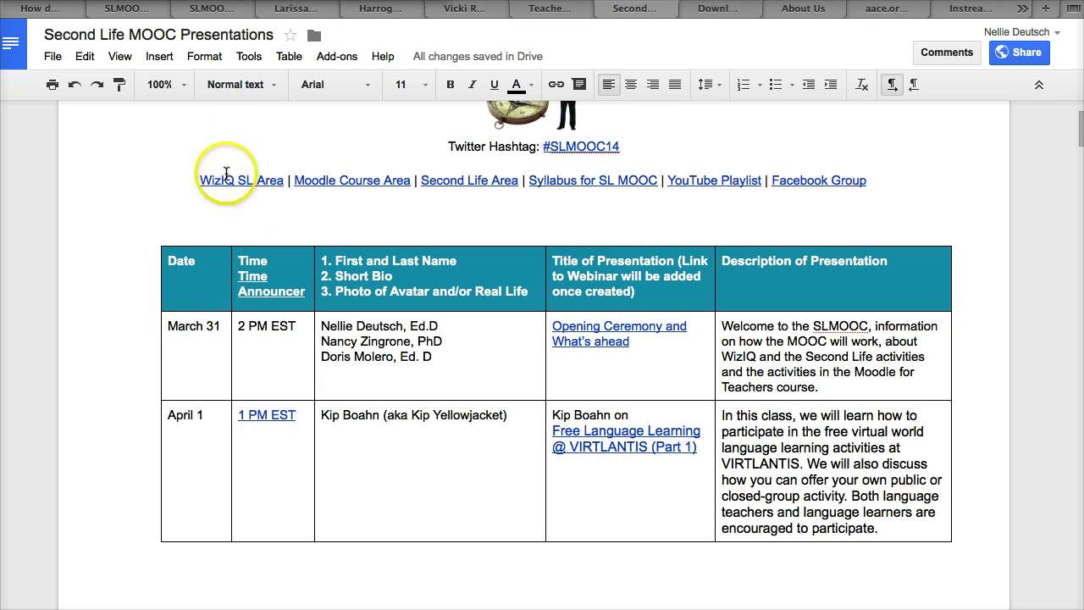
click(299, 59)
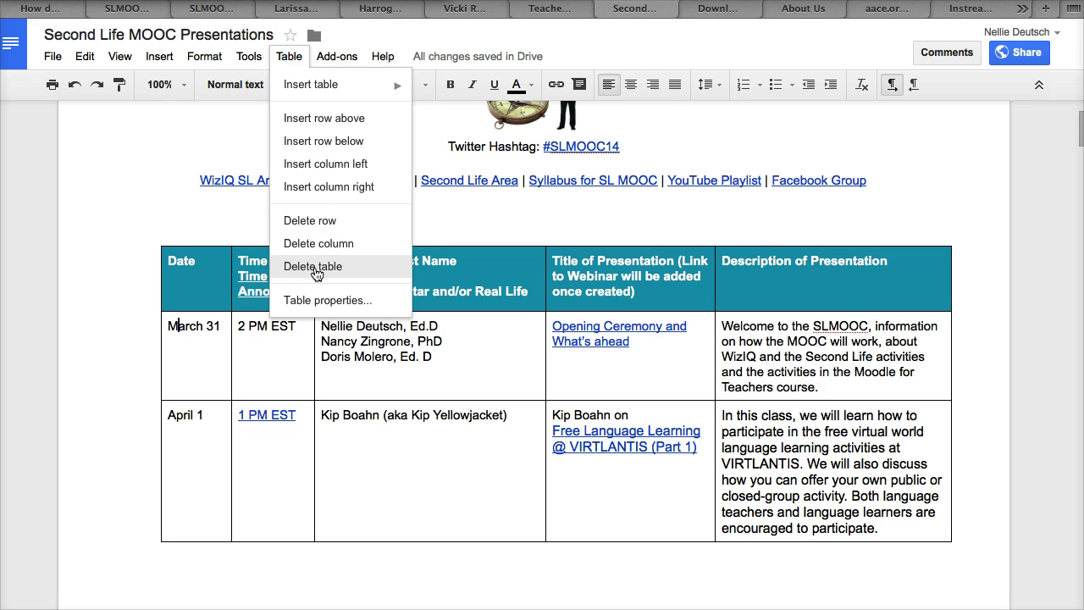
click(315, 165)
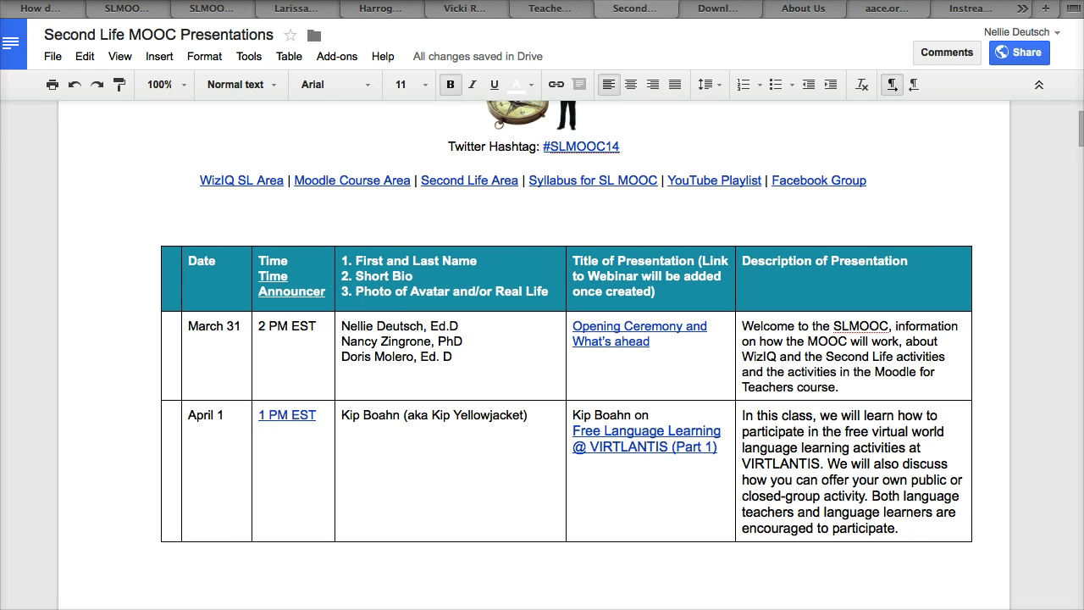
click(288, 58)
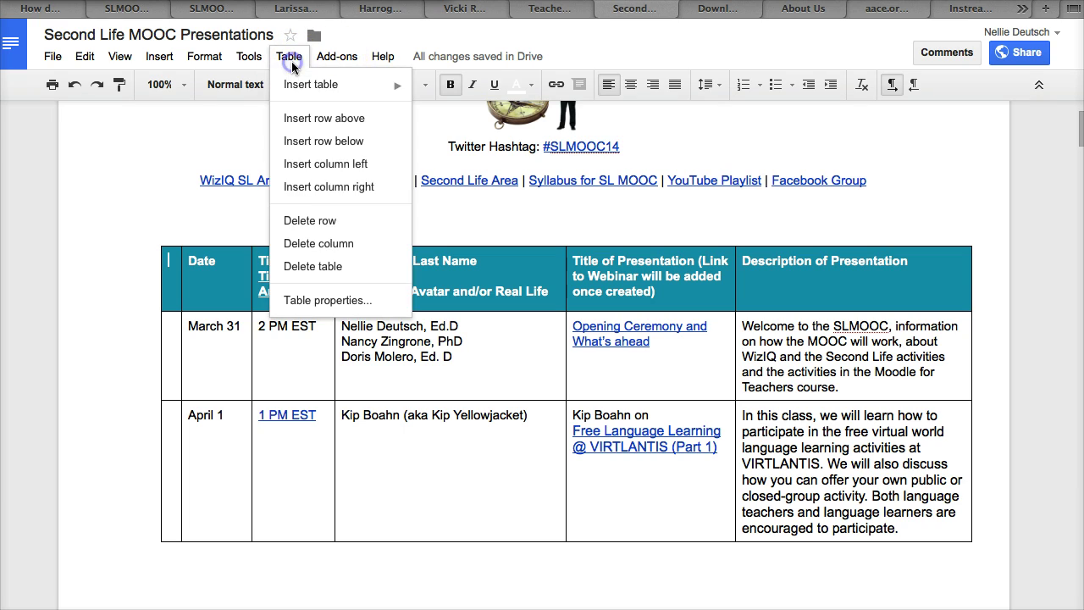
click(319, 244)
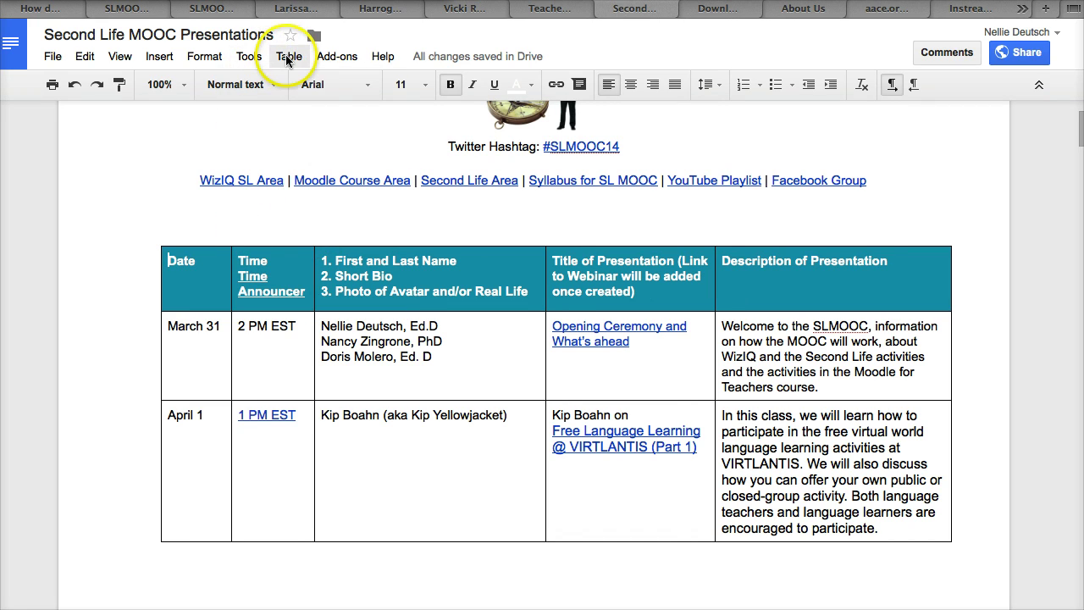
Step: Insert an empty column to the right of the Date column and place the cursor in its header cell
click(288, 57)
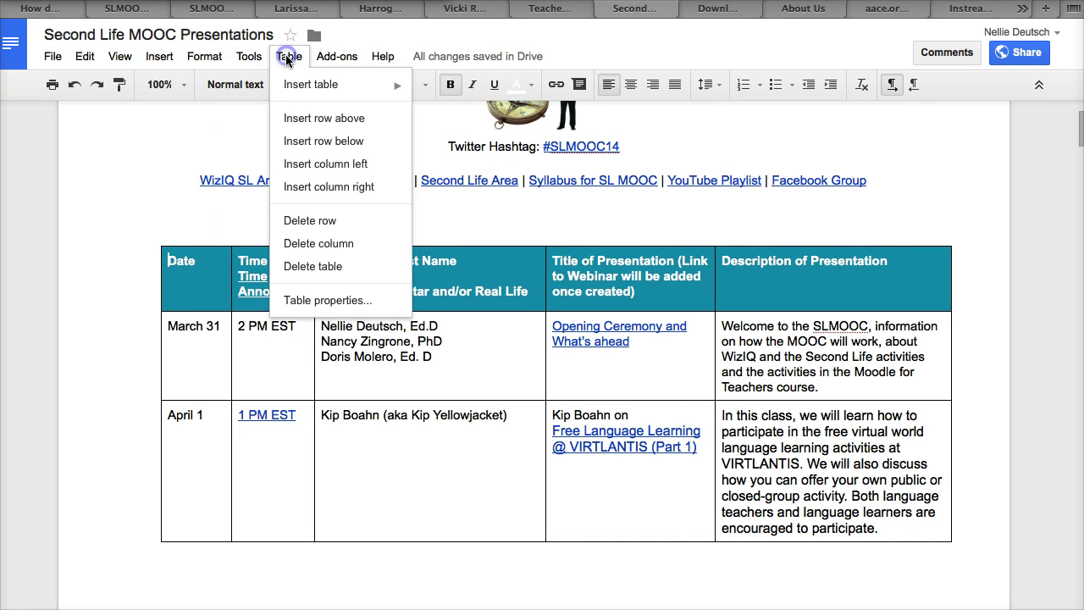
click(328, 188)
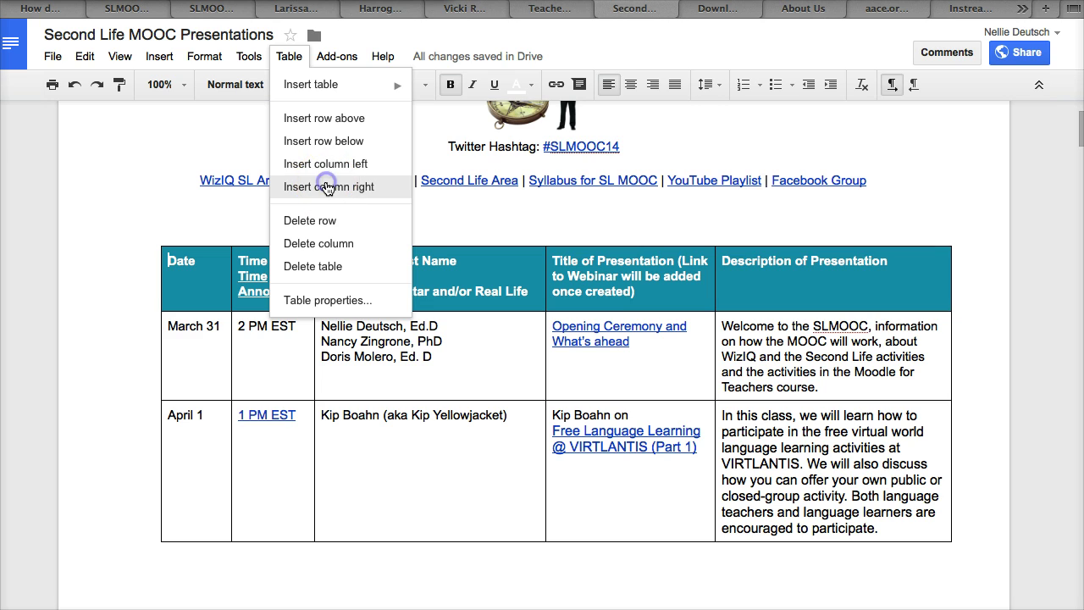
click(240, 273)
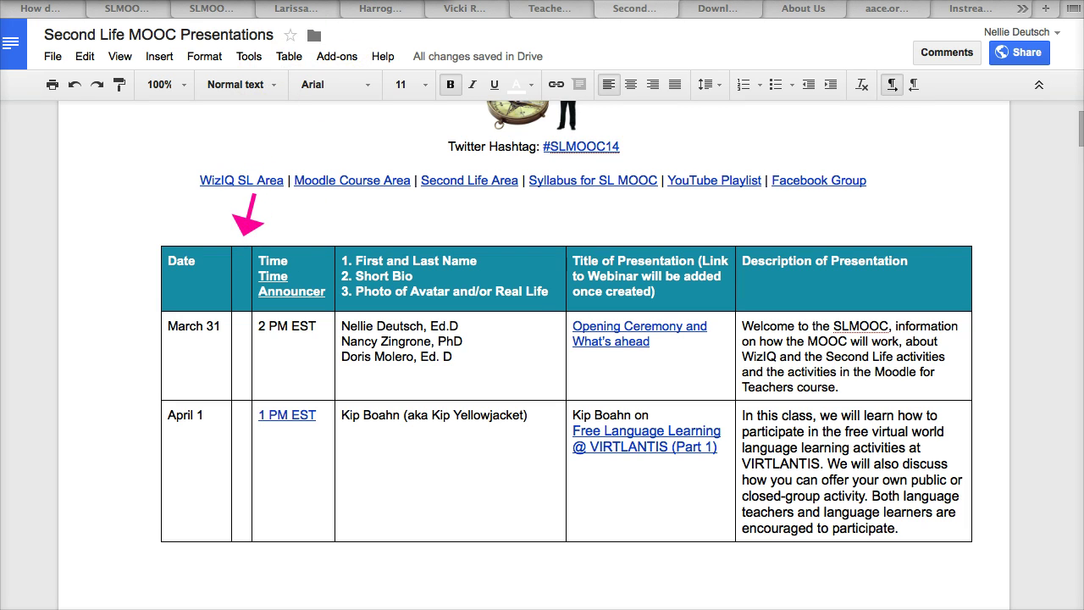
click(245, 273)
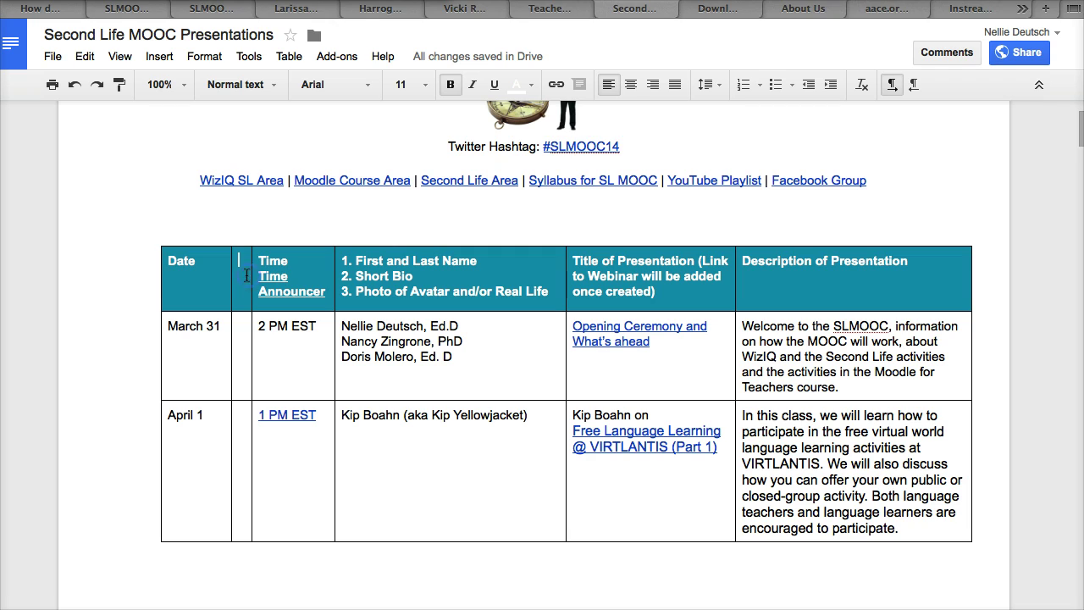
Step: Delete the empty column between the Date and Time columns
click(284, 58)
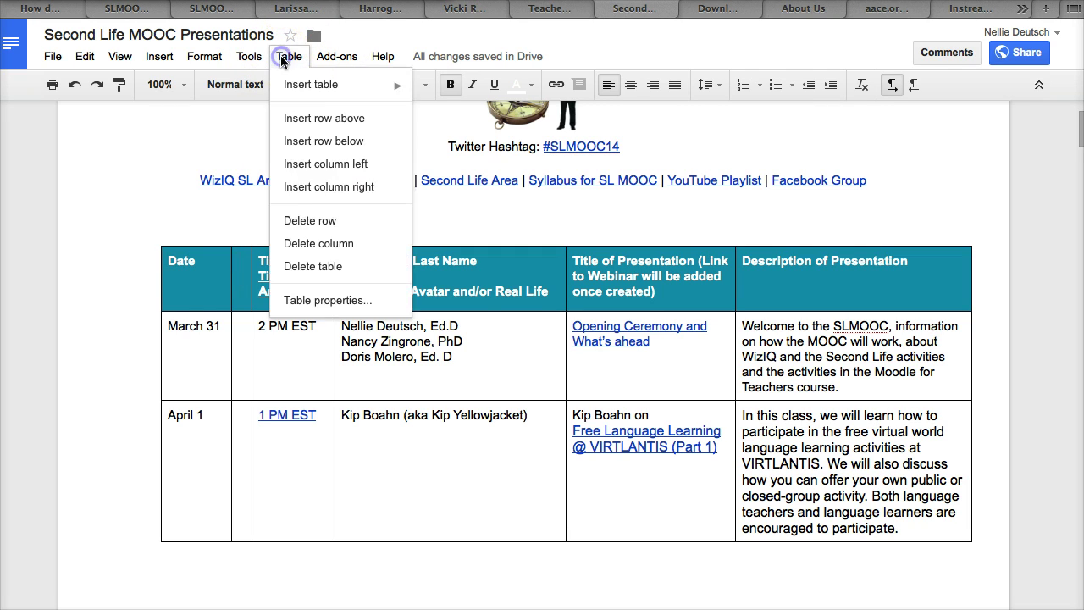
click(339, 163)
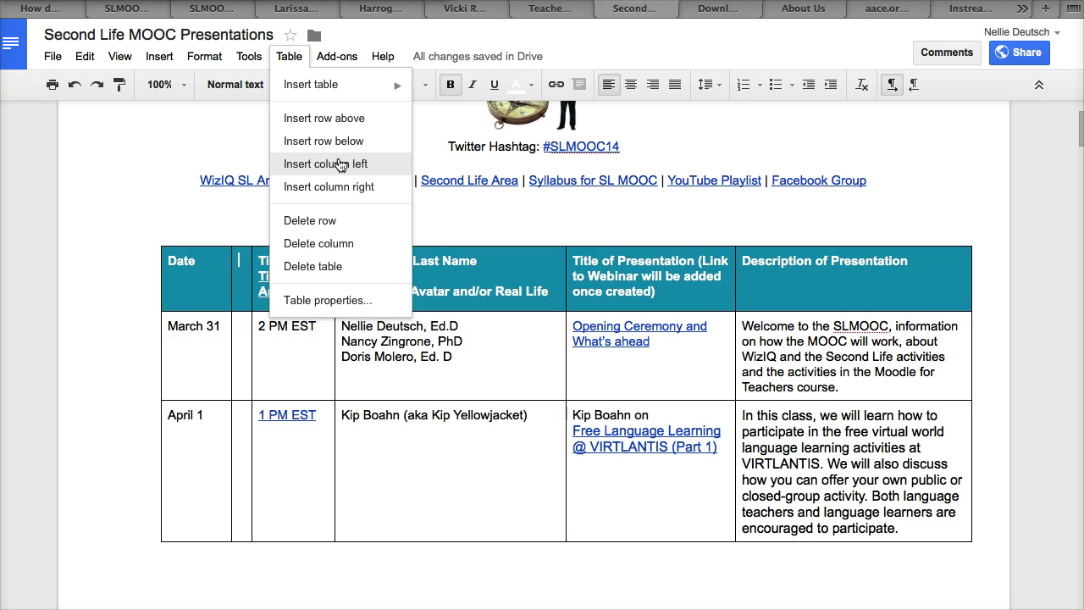
click(305, 250)
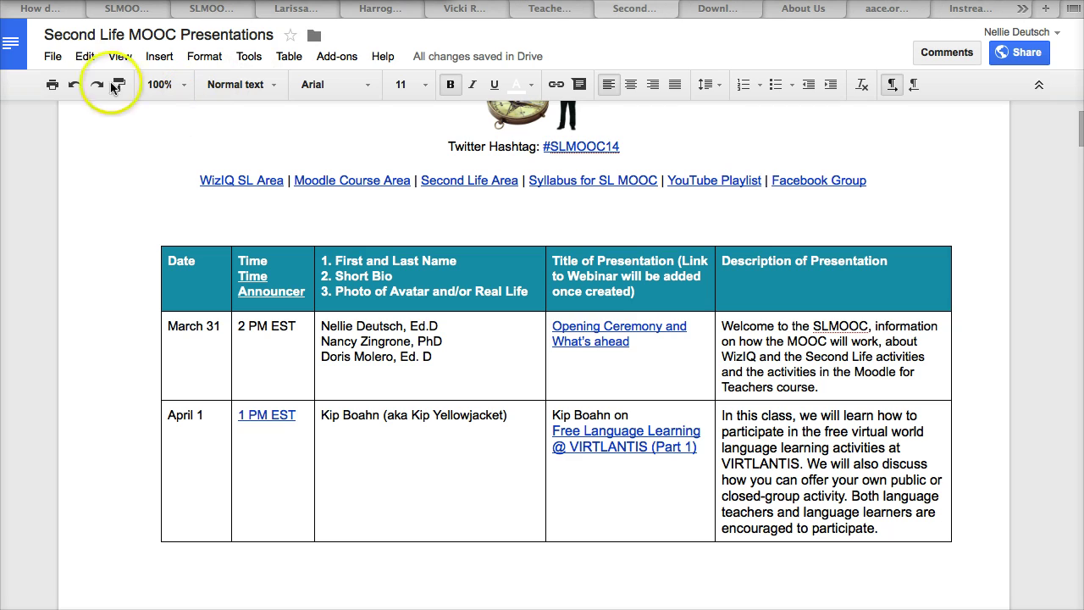
Step: Undo and redo the recent column insertion and deletion, ending without the empty column beside Date
click(75, 85)
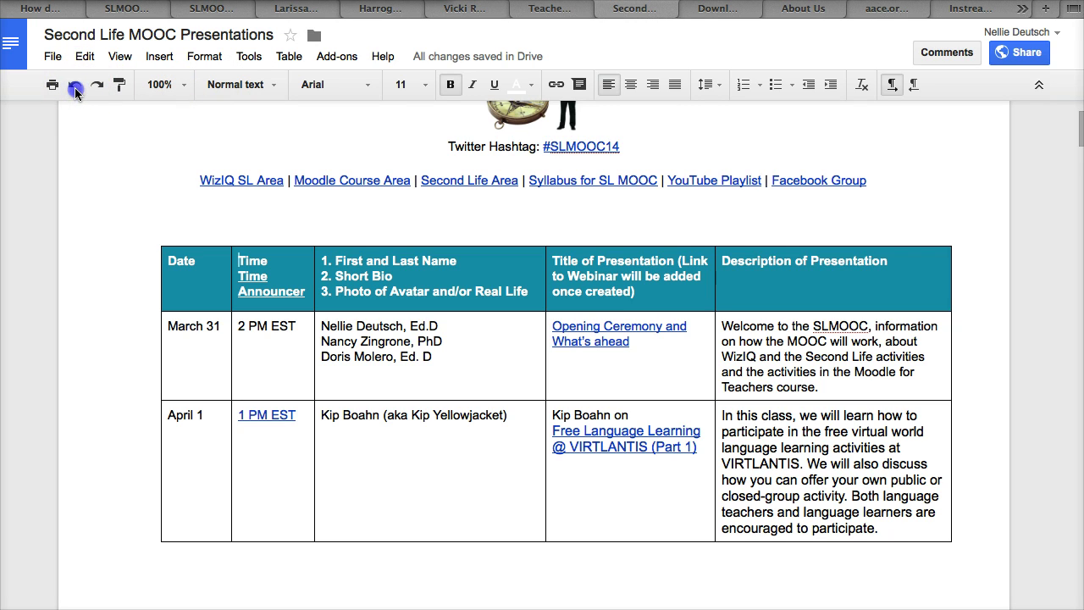
click(75, 88)
click(76, 87)
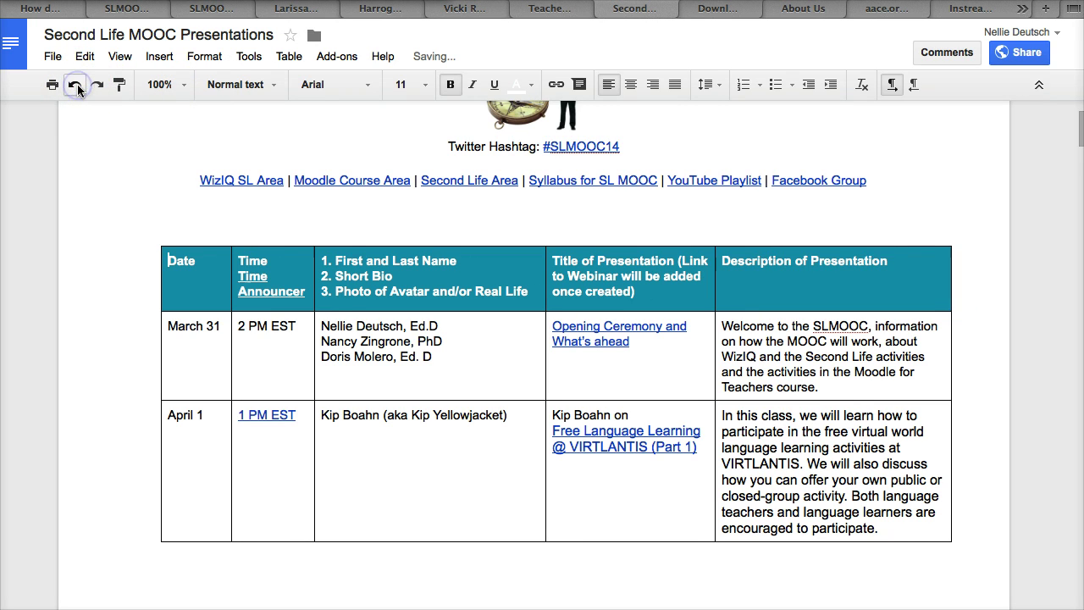
click(96, 87)
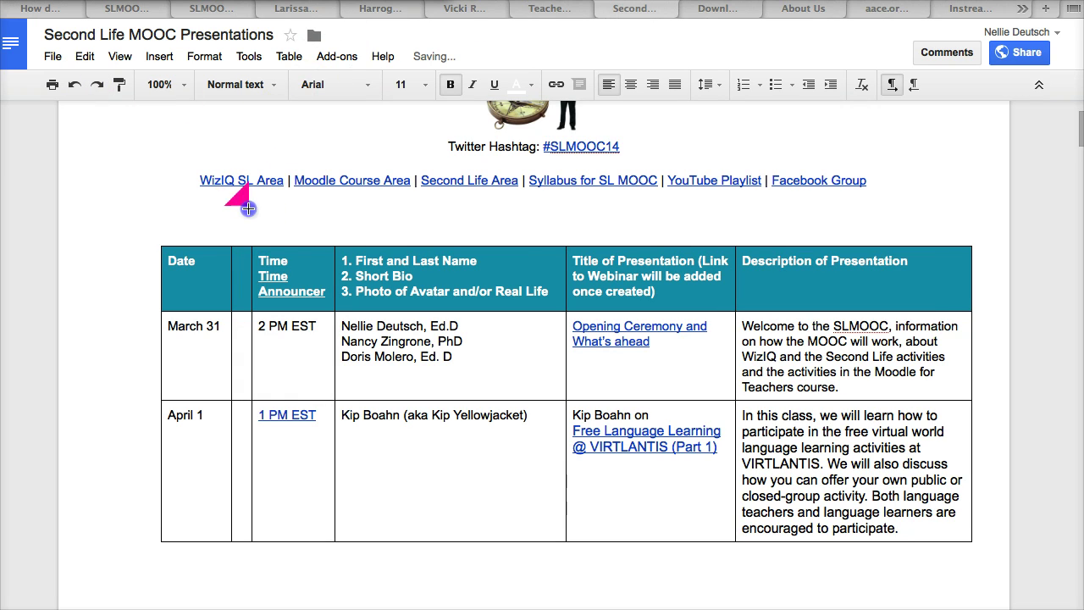
click(100, 90)
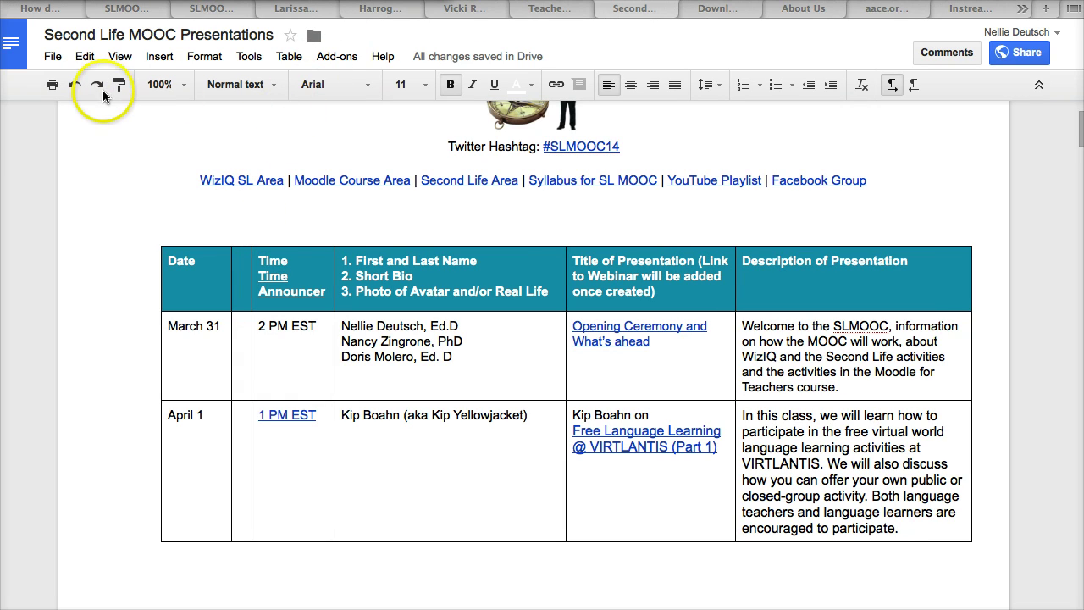
click(74, 88)
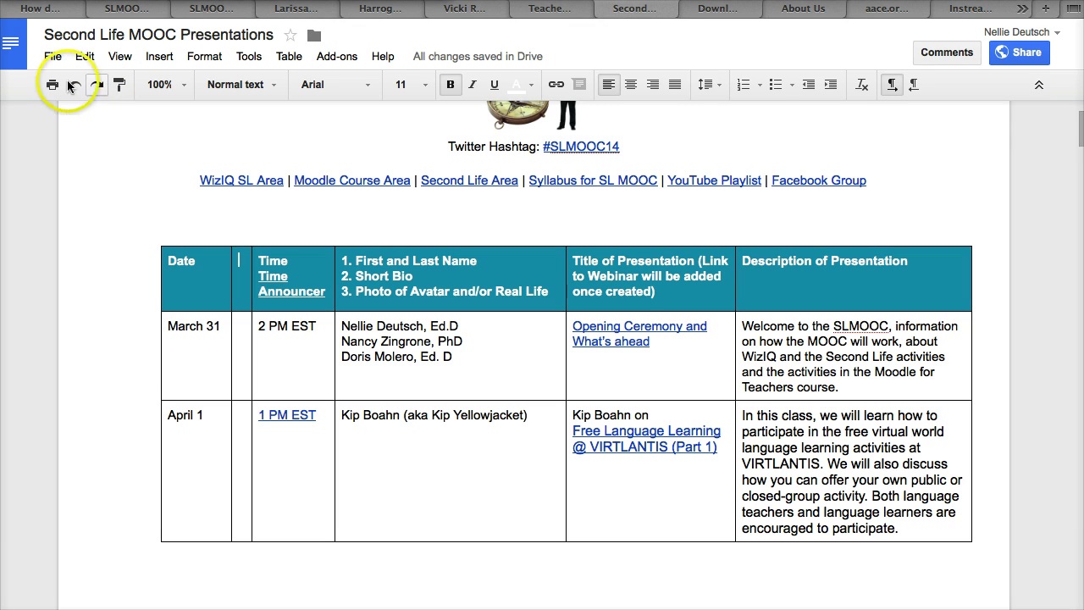
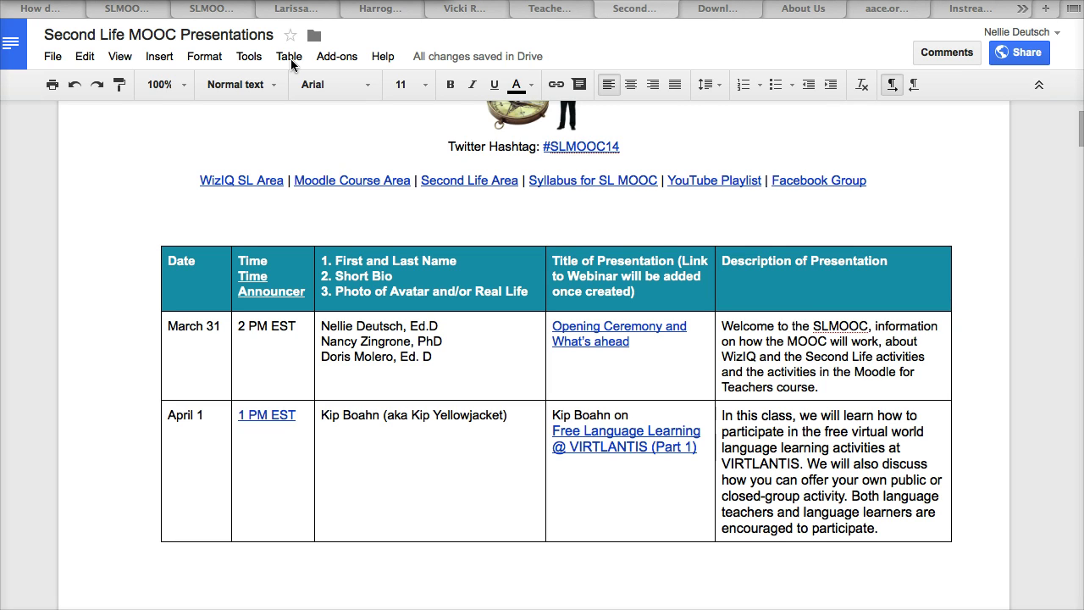
Step: Open the table properties for the March 31 cell and set its cell background color to magenta
click(289, 63)
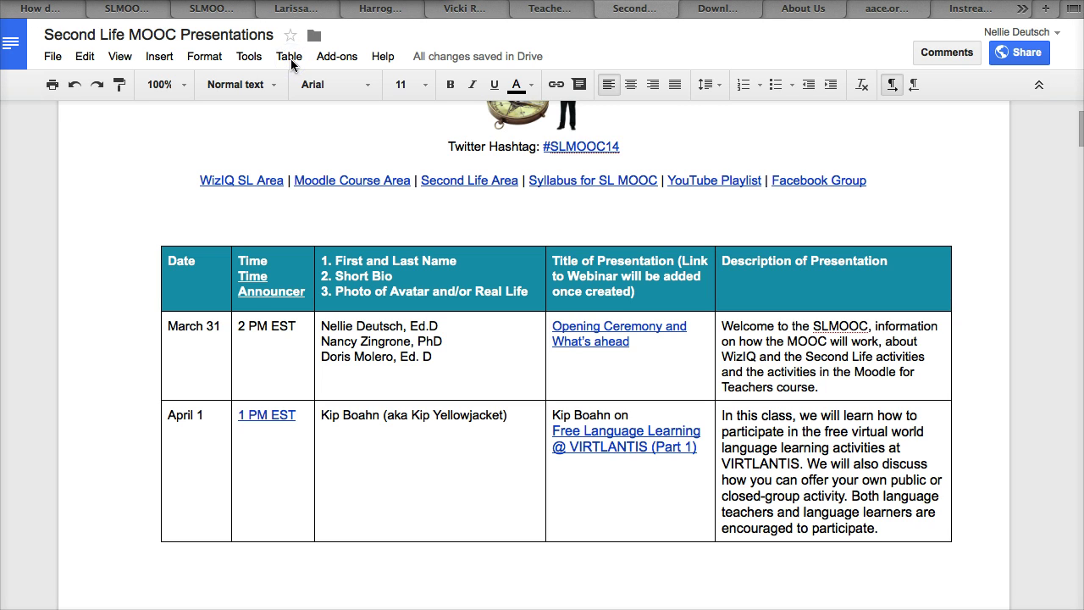
click(288, 57)
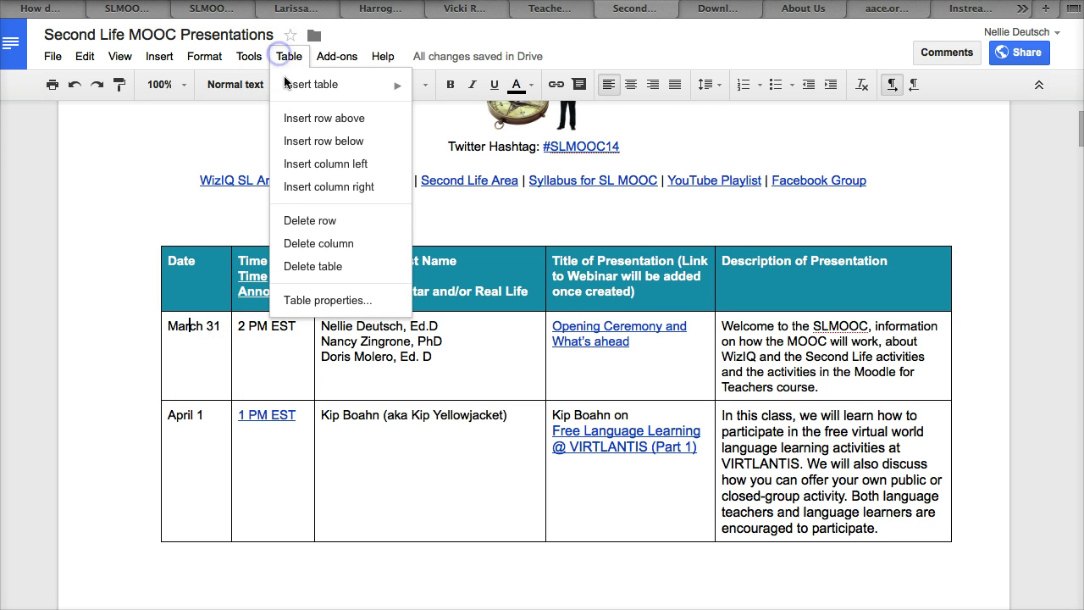
click(318, 301)
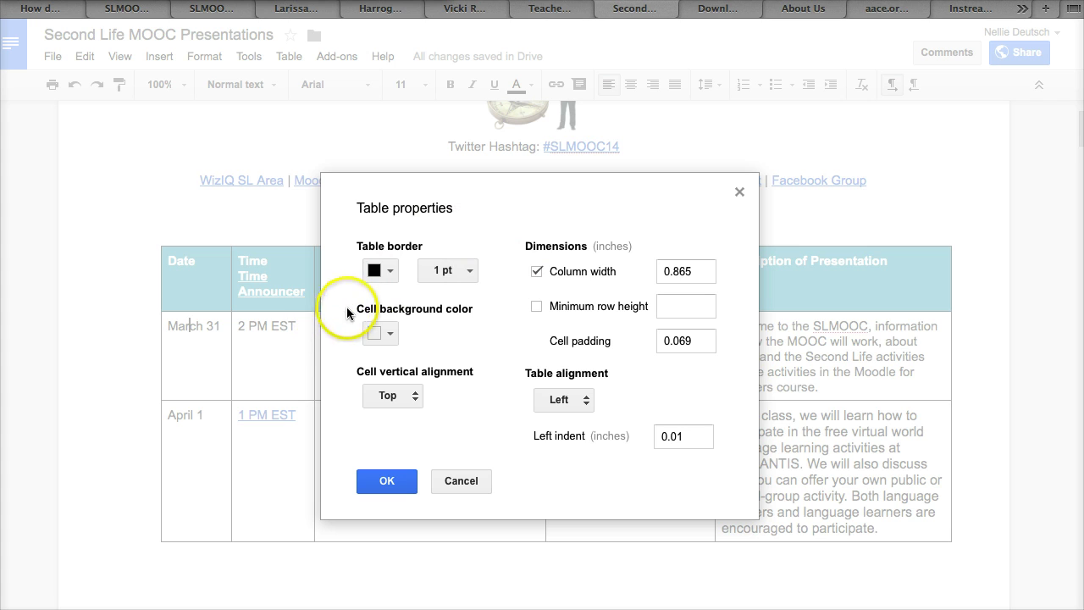
click(391, 334)
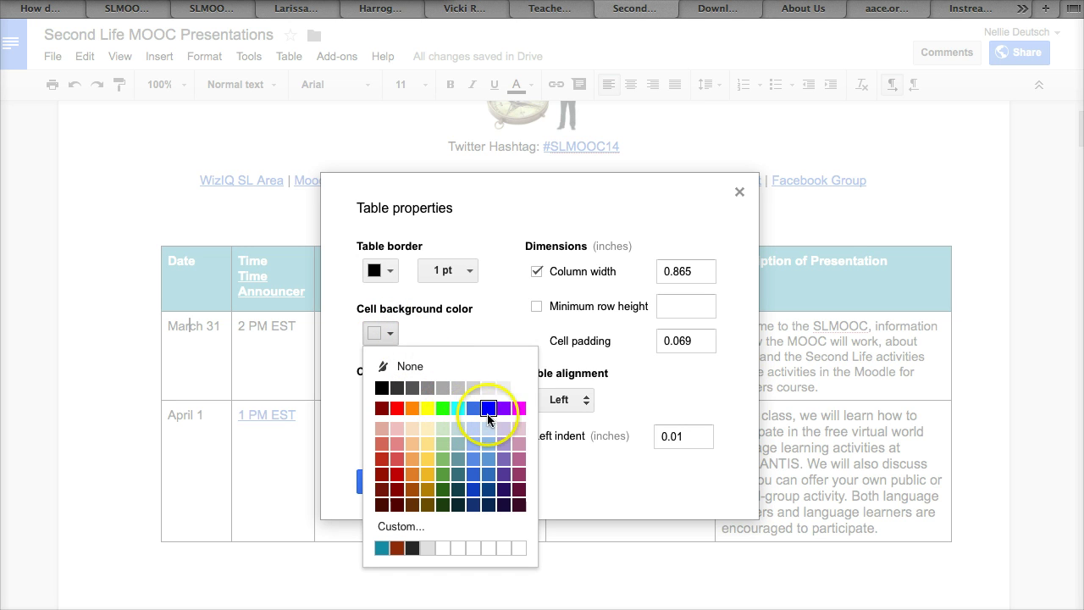
click(518, 408)
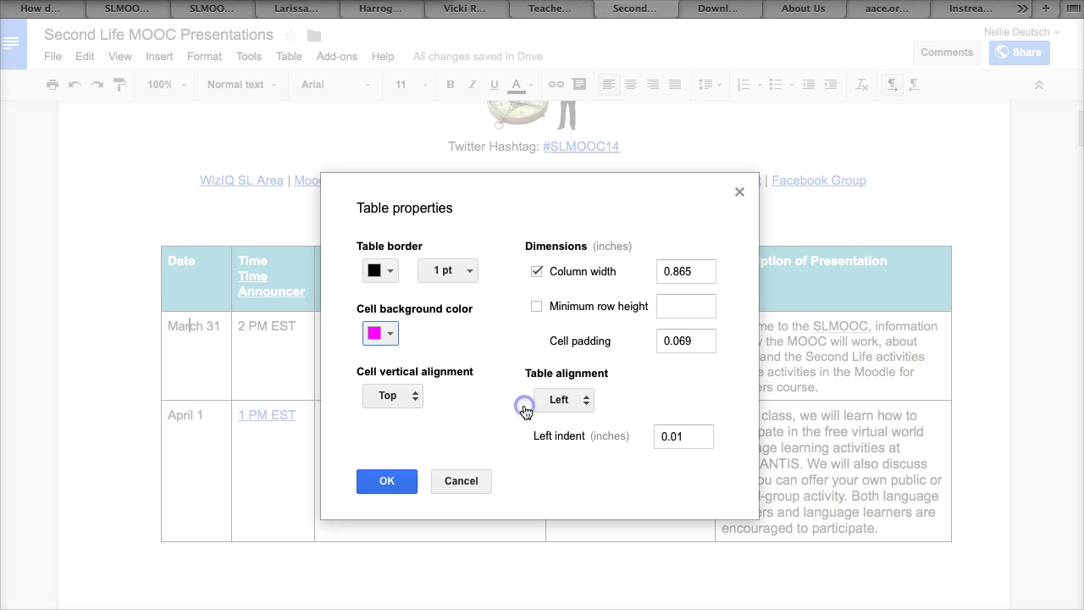
Step: Examine the available cell vertical alignment and table alignment options, keeping Top and Left
click(415, 393)
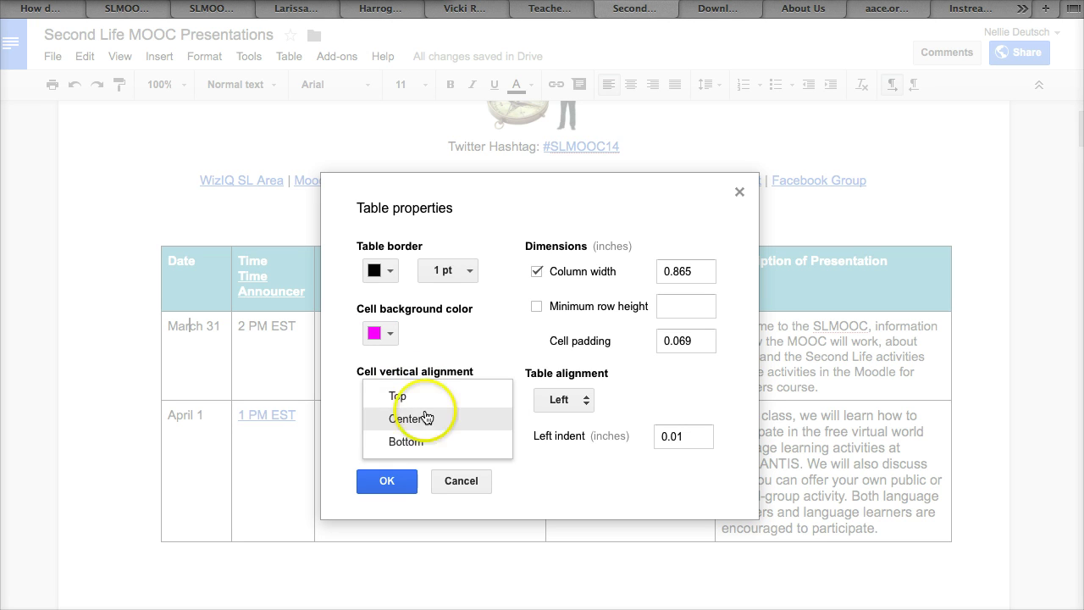
click(491, 349)
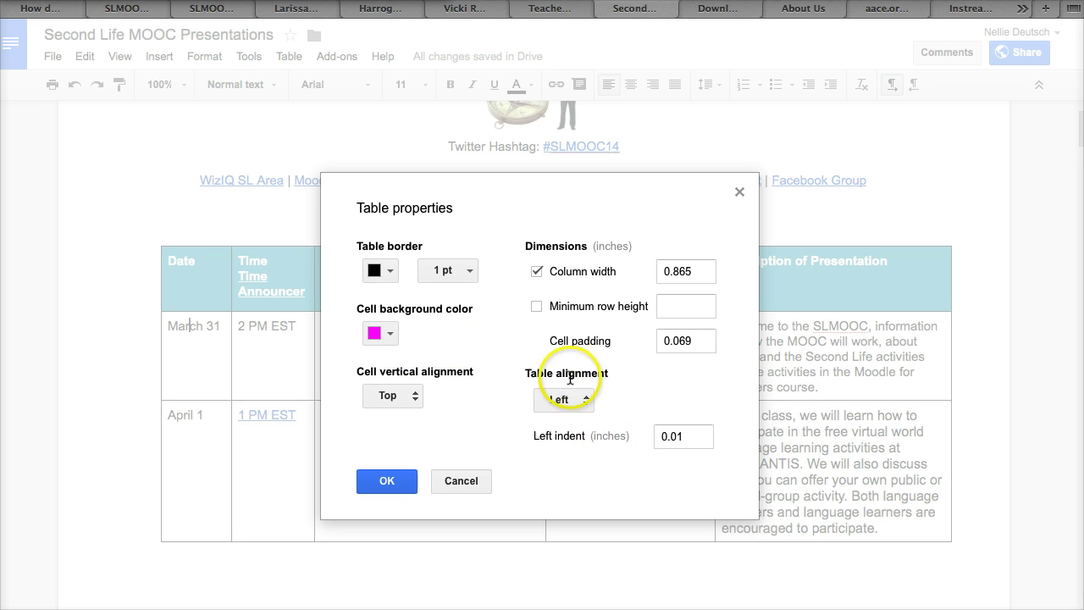
click(568, 410)
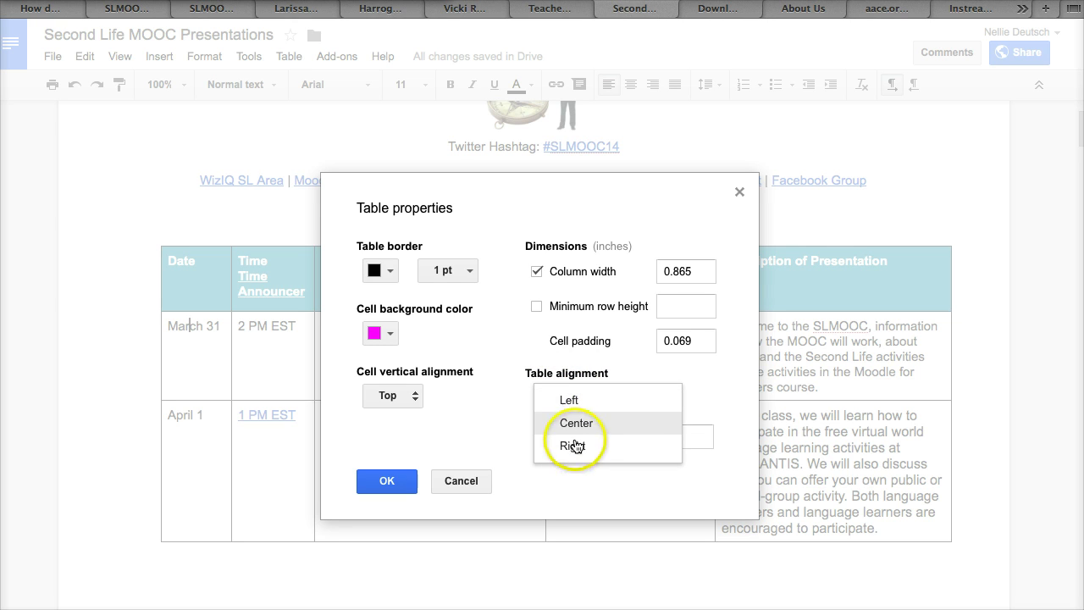
click(616, 376)
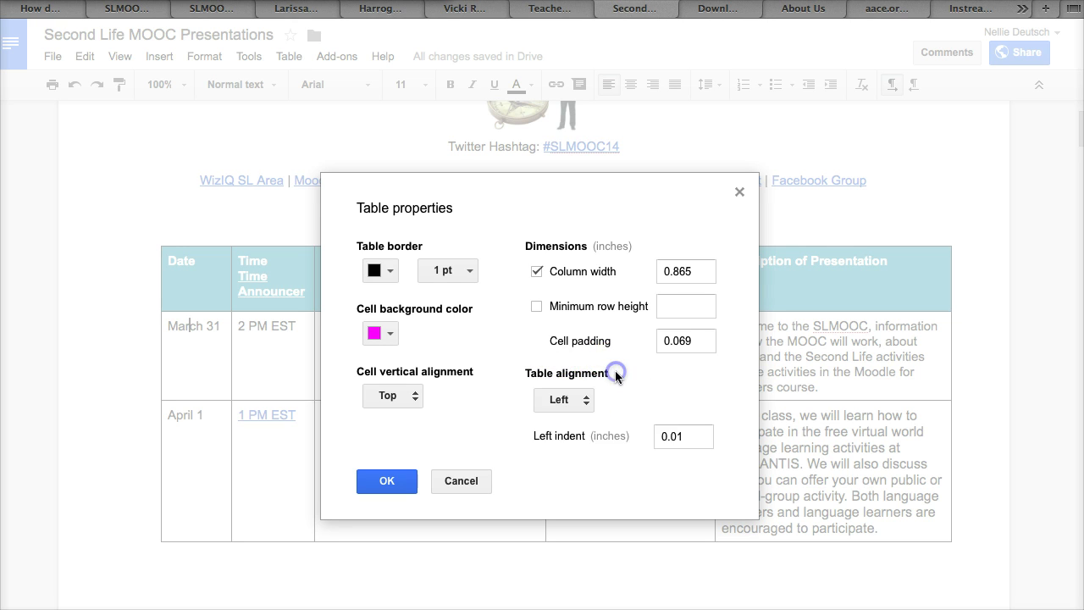
click(591, 400)
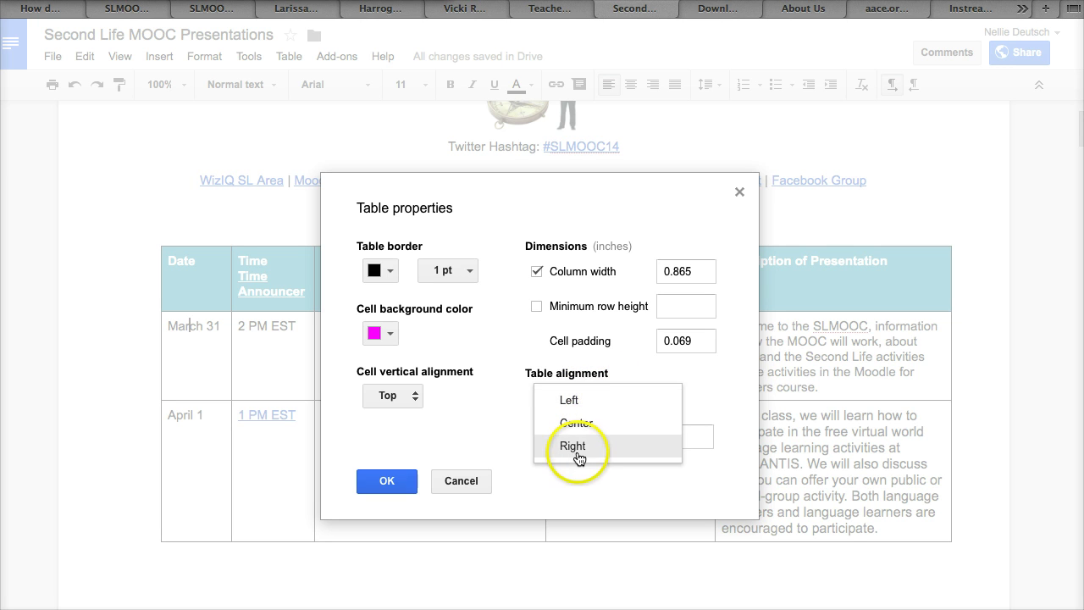
click(628, 360)
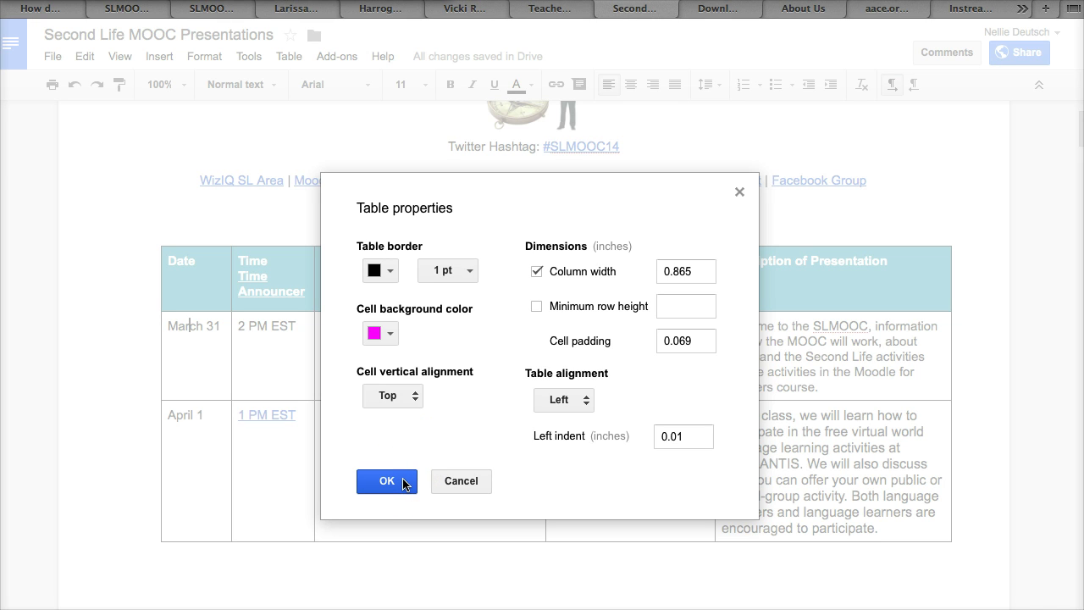
Step: Set the table border color to red and apply the table properties
click(388, 274)
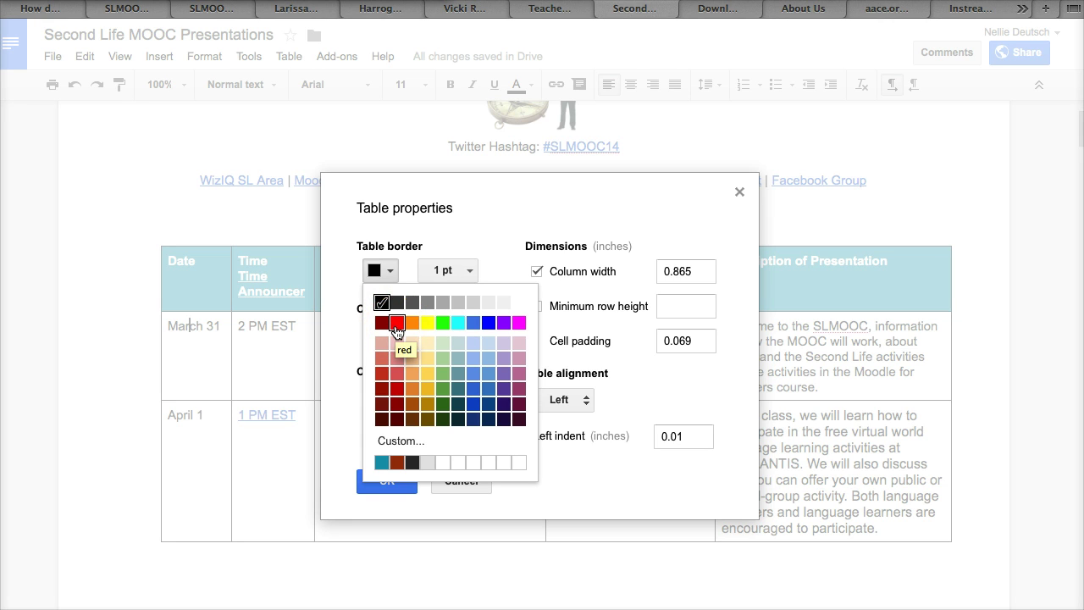
click(396, 330)
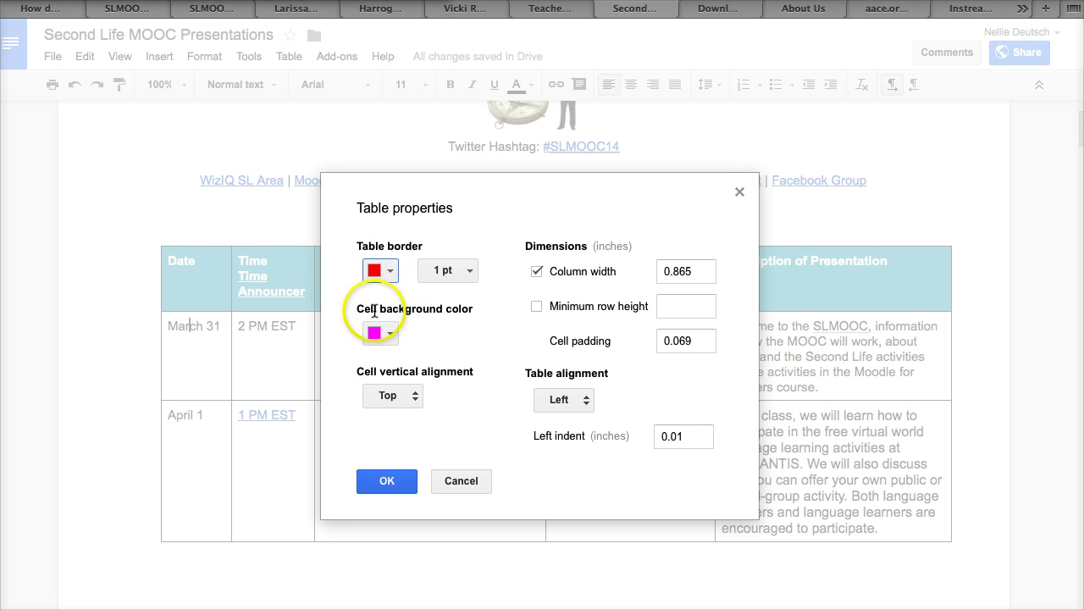
drag(359, 311, 457, 331)
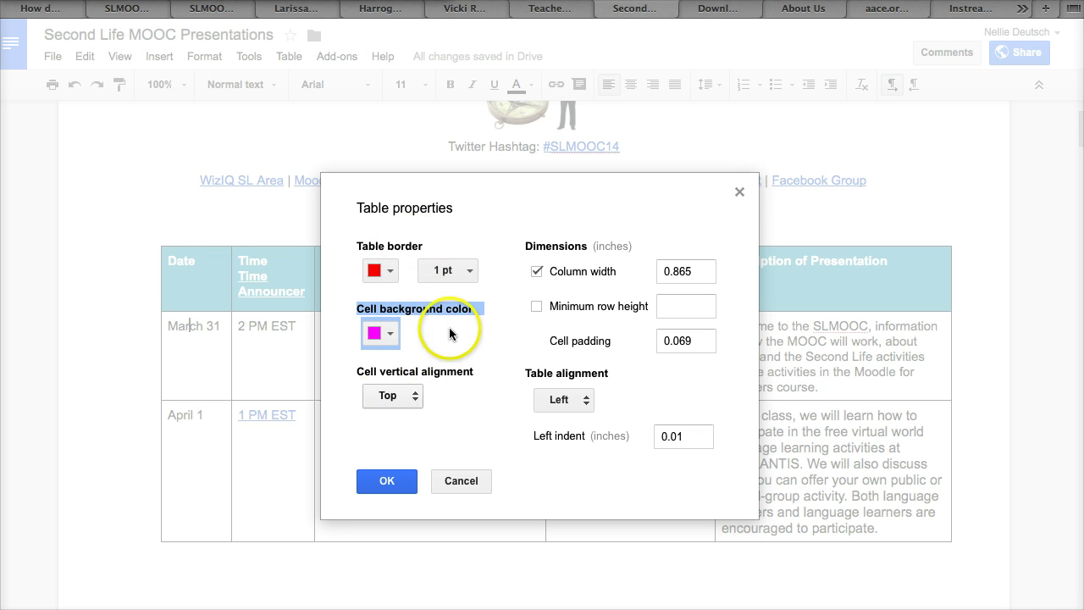
click(396, 483)
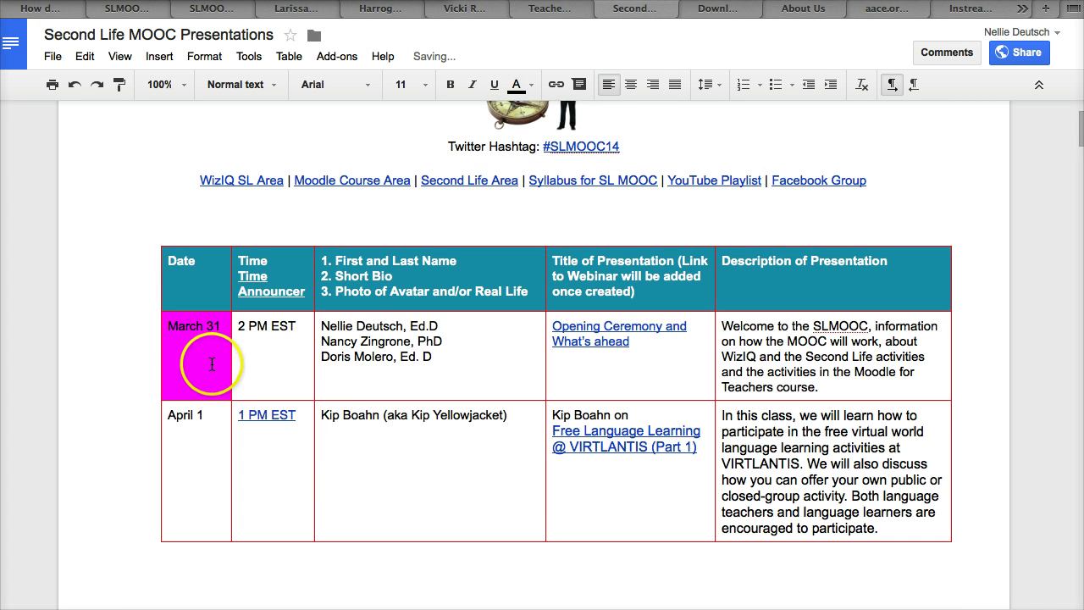
click(271, 262)
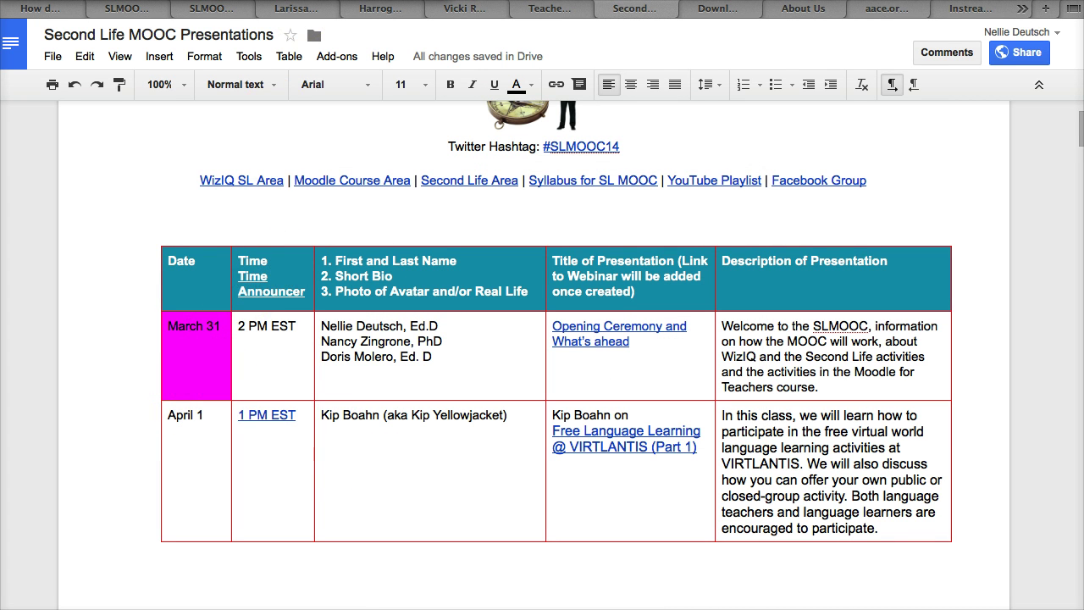
click(142, 346)
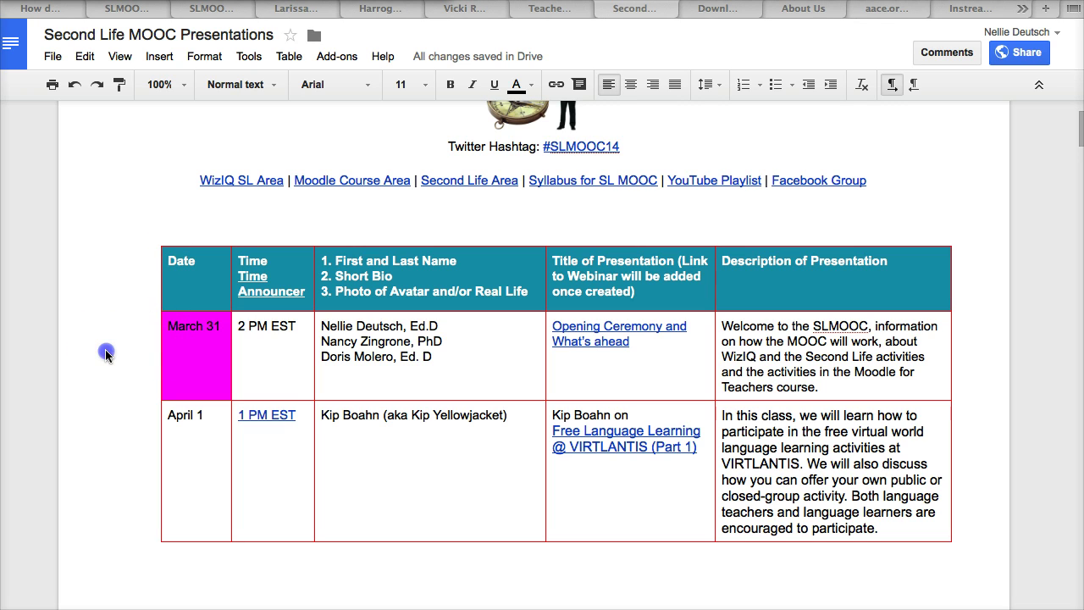
drag(106, 354, 142, 354)
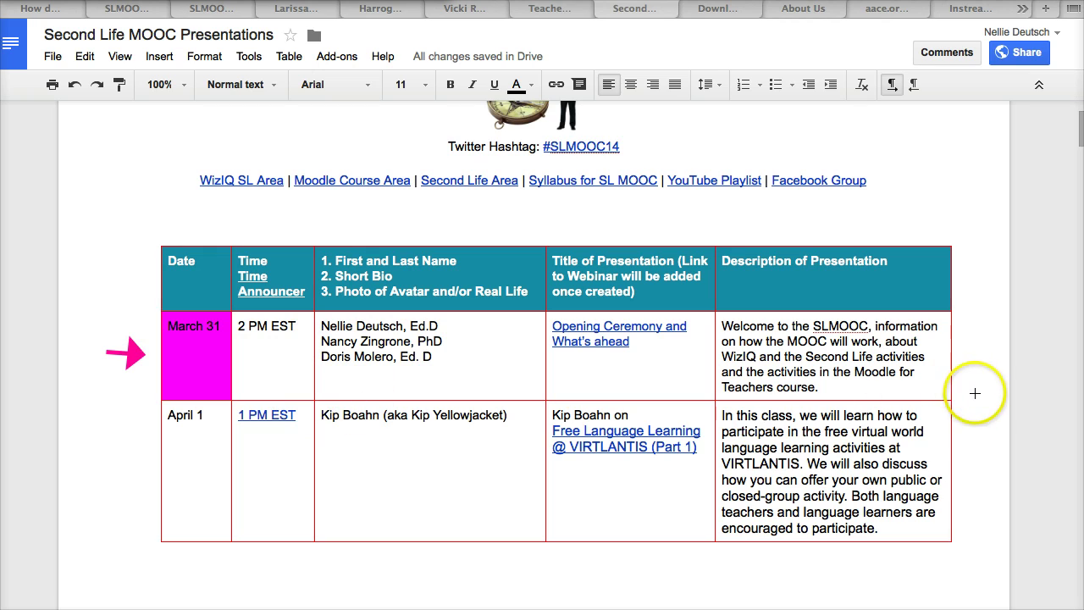
Step: Review the table properties of the March 31 cell and close them without changing anything
click(292, 56)
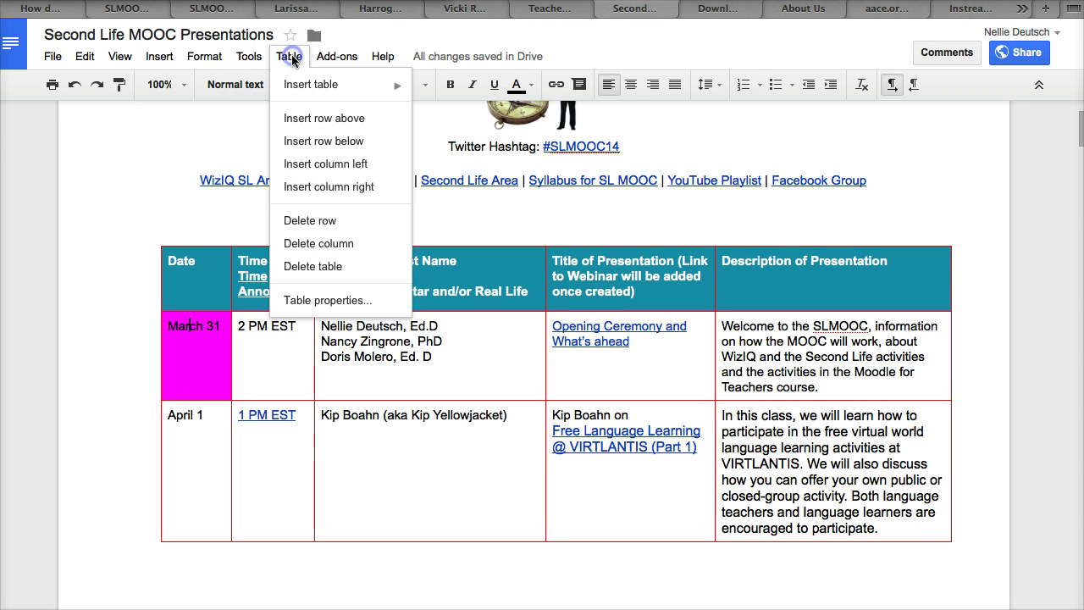
click(349, 300)
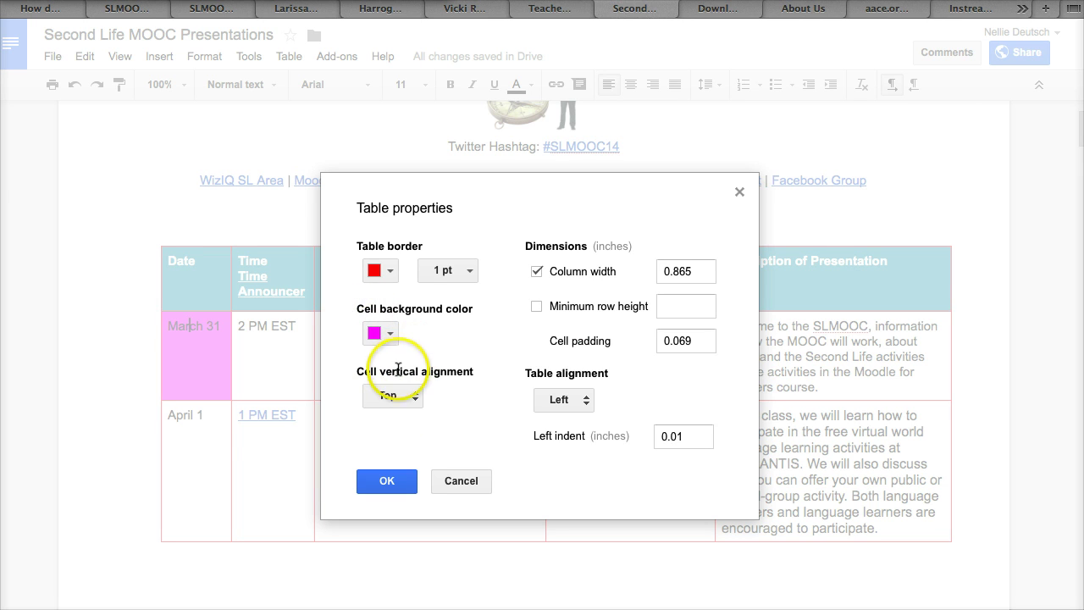
click(408, 483)
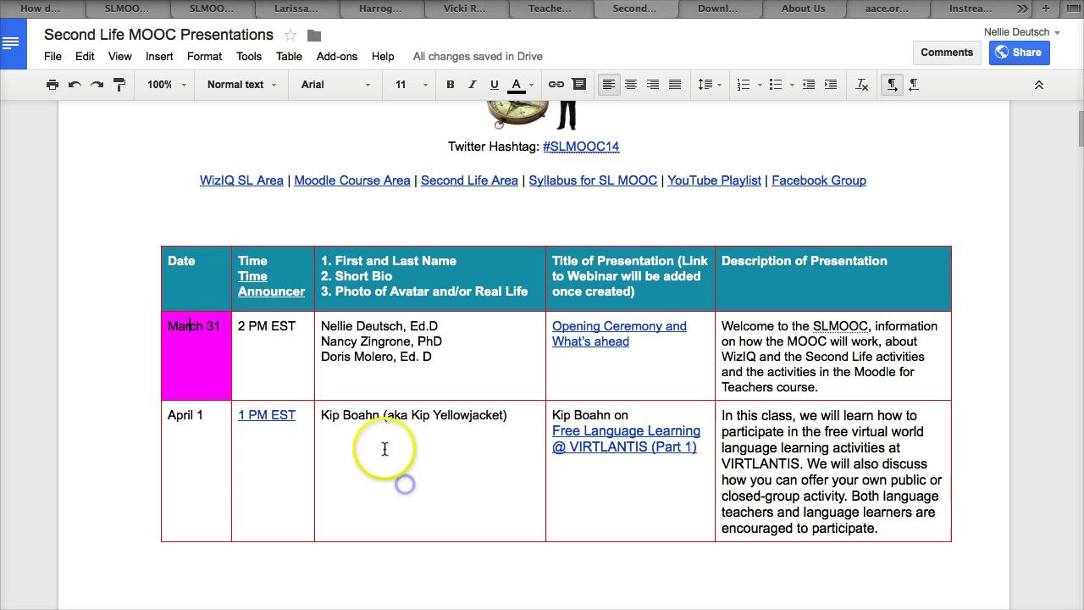
Step: Set the cell background color to yellow for the header and March 31 rows, excluding the Date column
drag(205, 326, 647, 295)
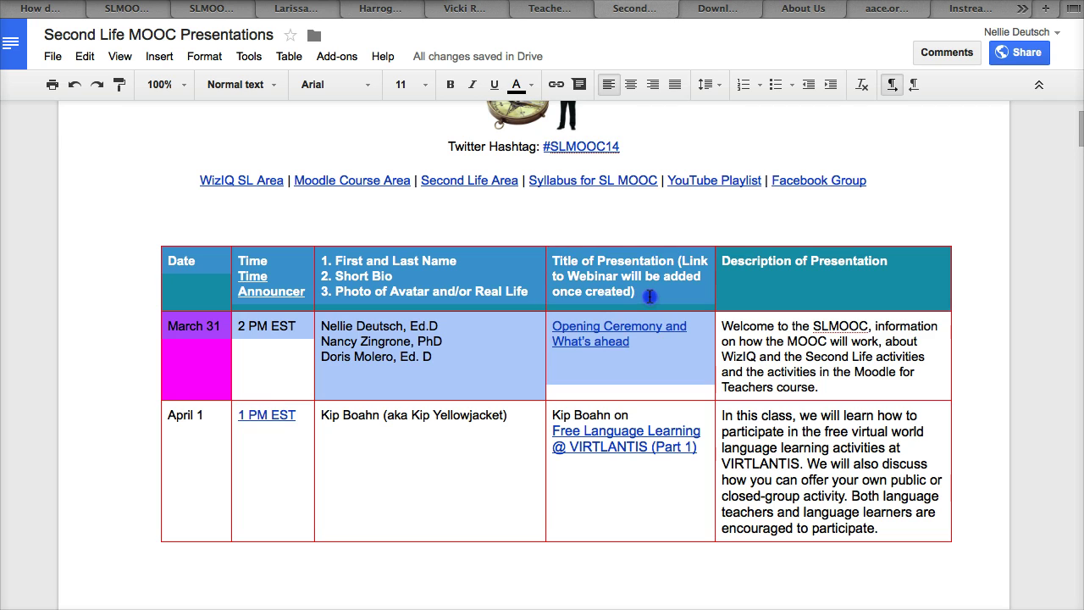
mouse_move(247, 342)
mouse_down()
mouse_move(570, 336)
mouse_move(782, 313)
mouse_up()
click(483, 313)
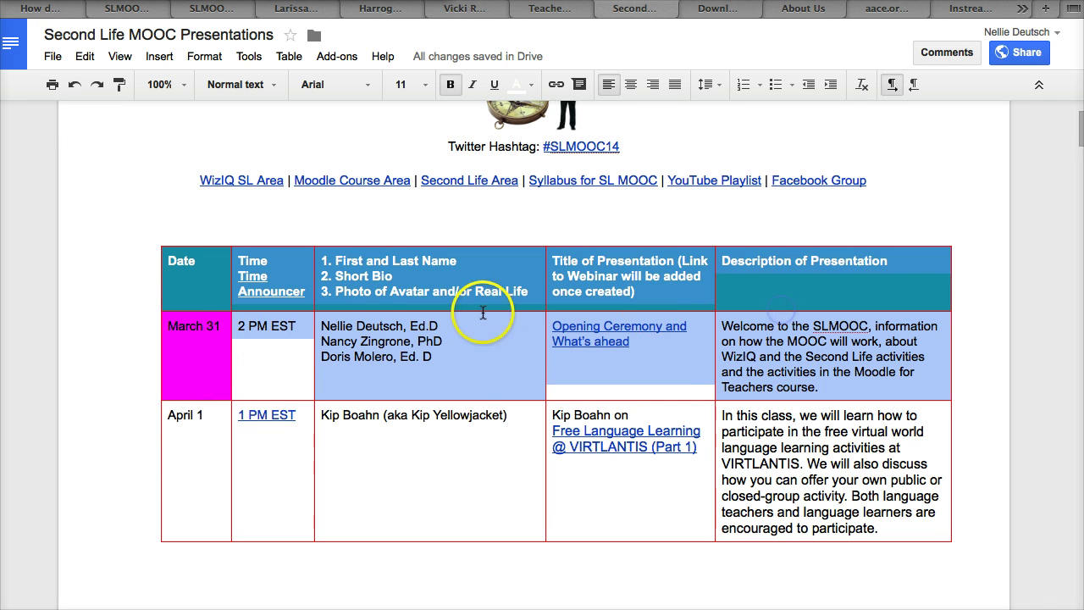
click(290, 56)
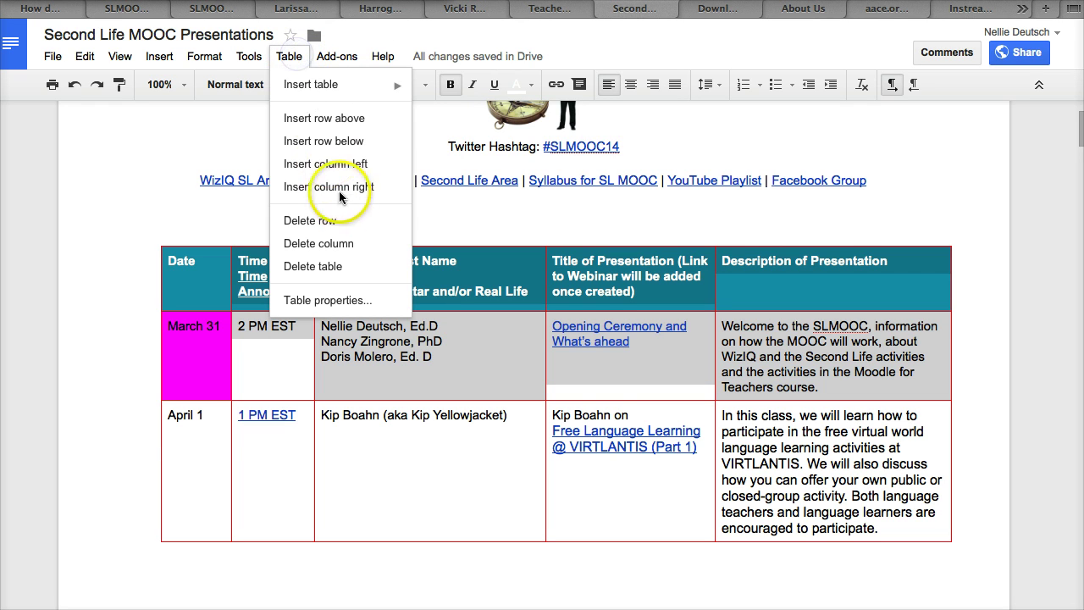
click(340, 300)
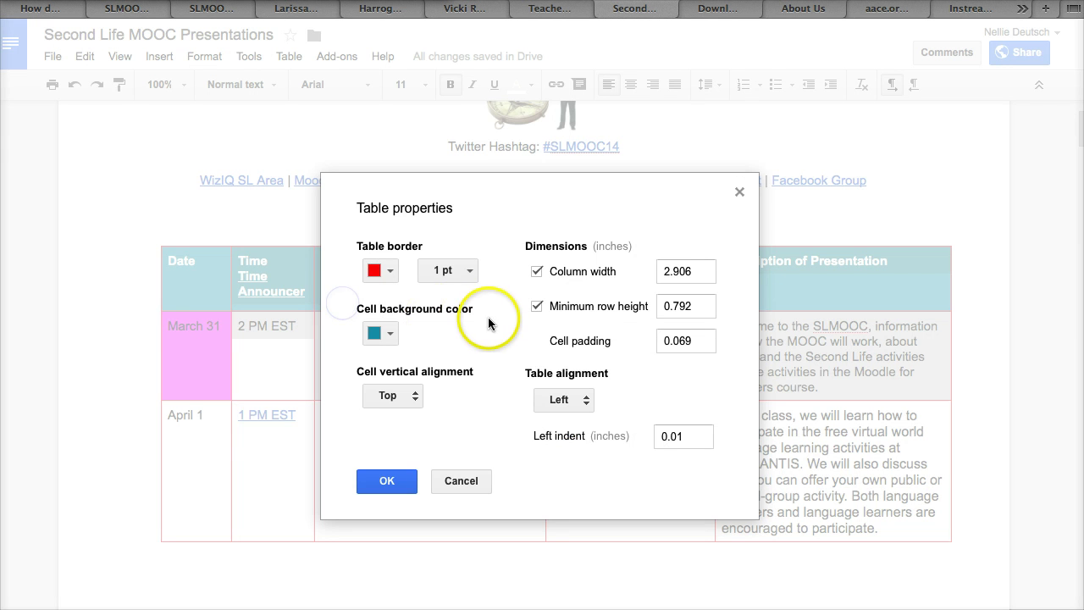
click(389, 337)
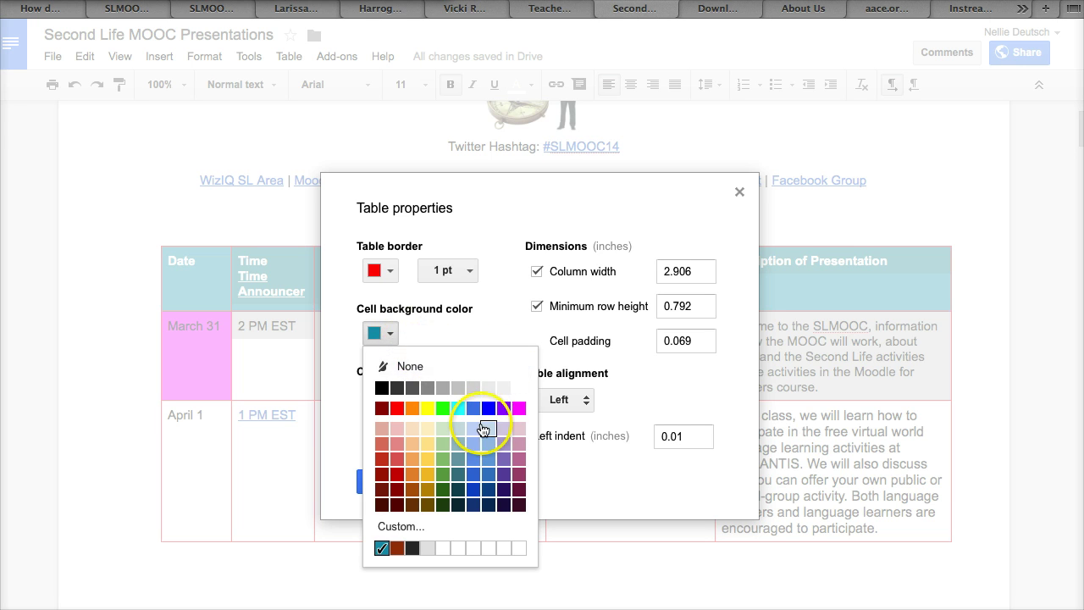
click(427, 408)
click(389, 479)
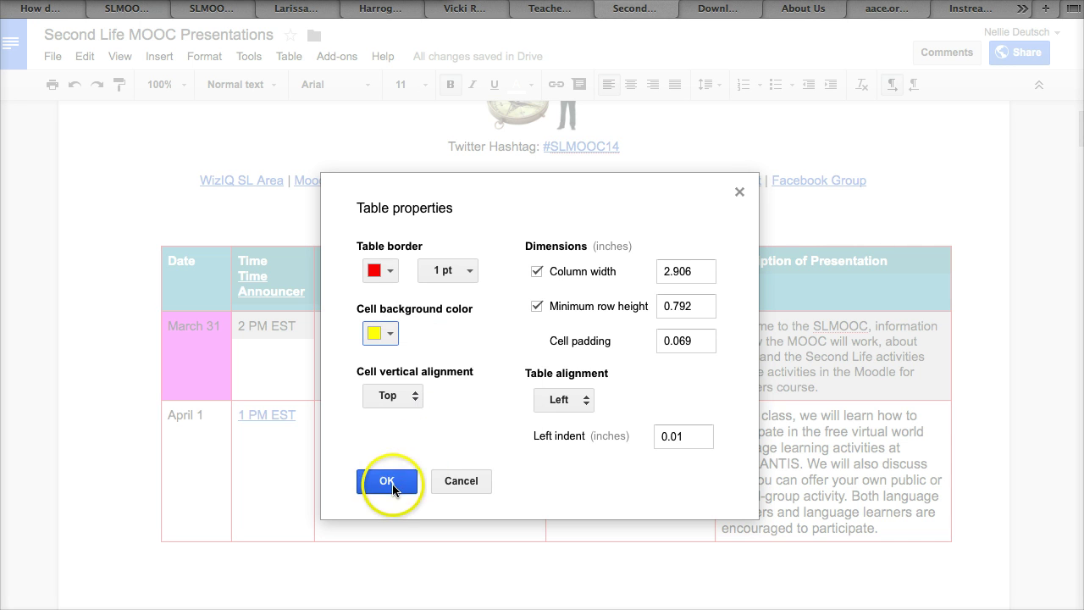
click(426, 433)
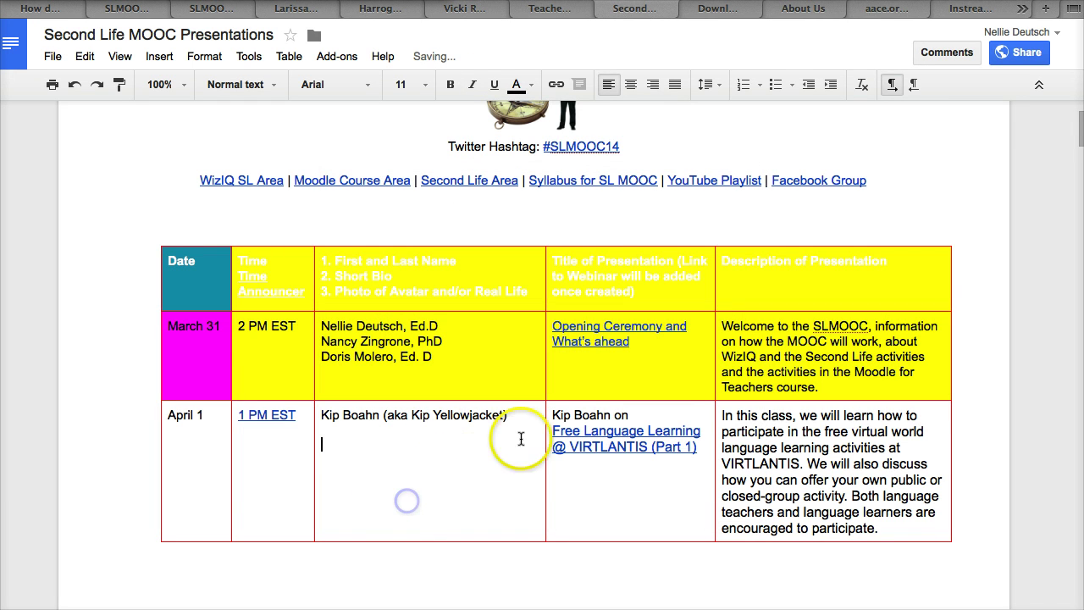
Step: Undo the yellow cell background applied across the header and March 31 rows
click(269, 289)
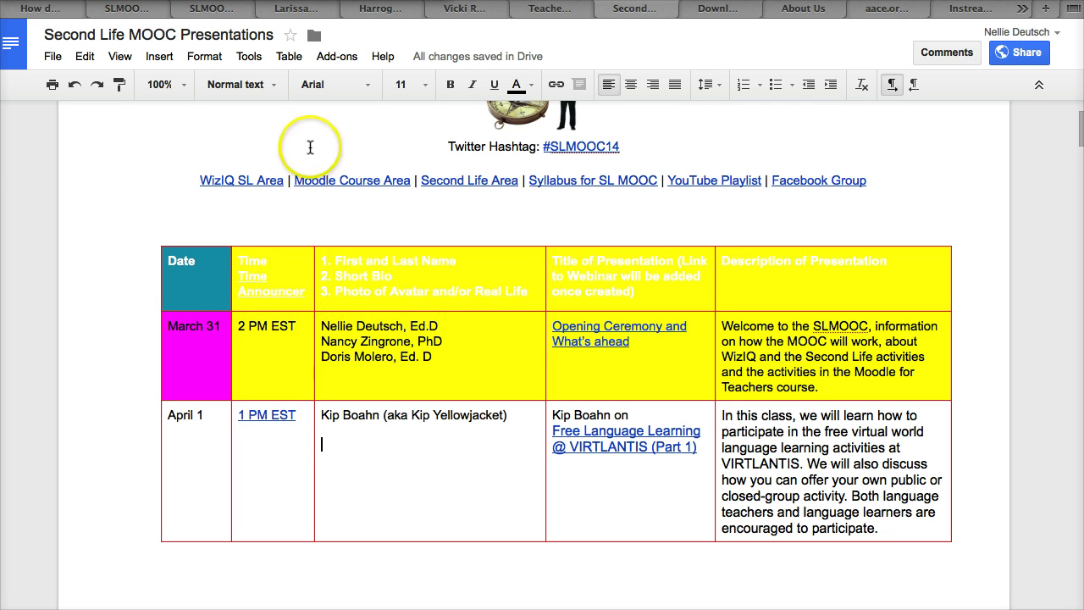
click(74, 85)
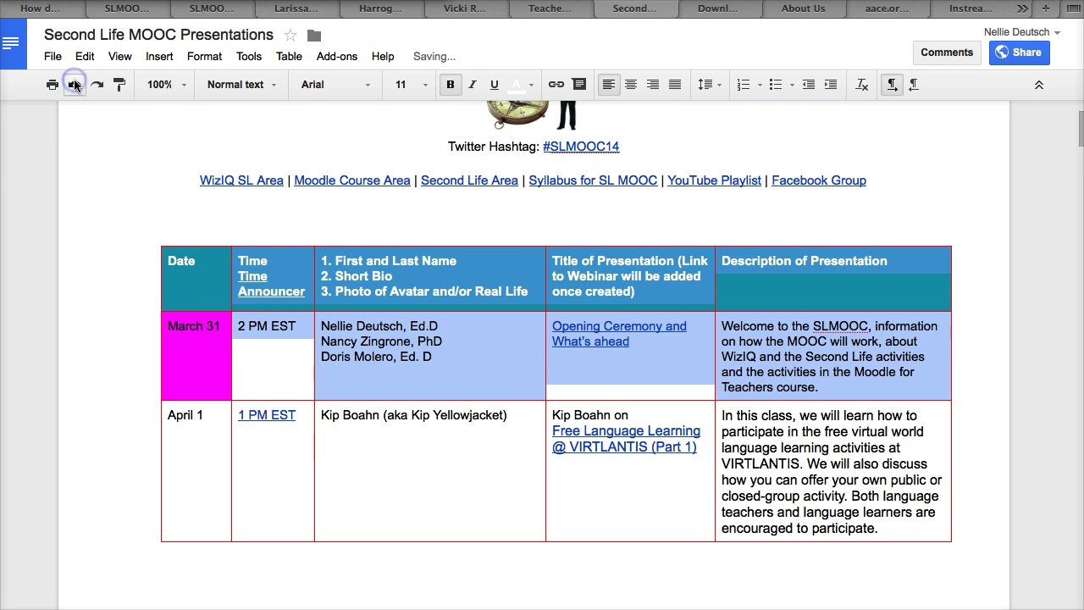
click(287, 353)
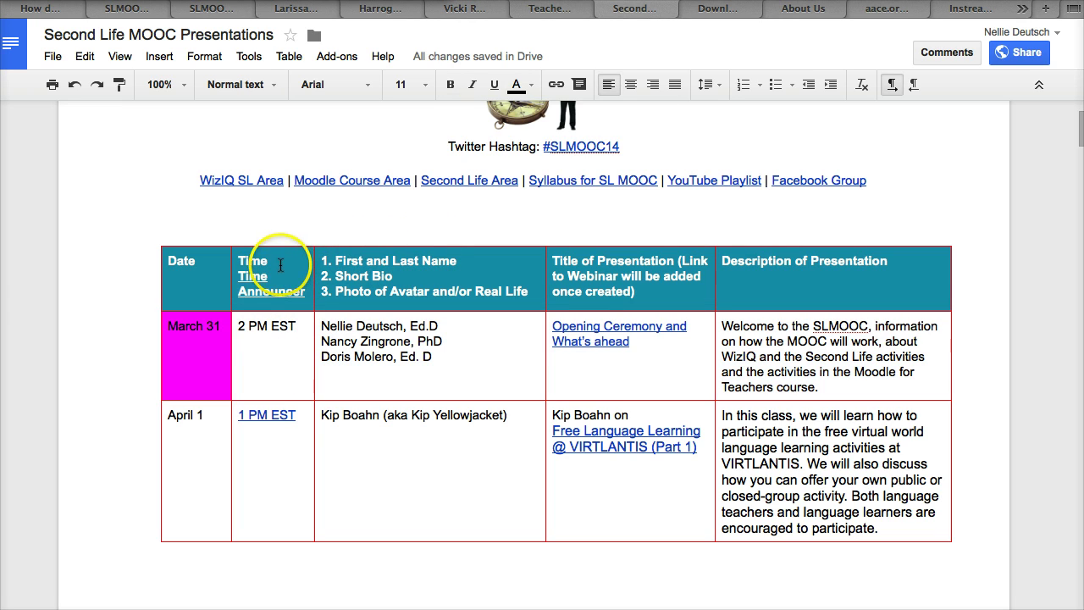
Step: Set the cell background color to yellow for only the March 31 row, from the time cell through the description cell
drag(259, 333, 776, 337)
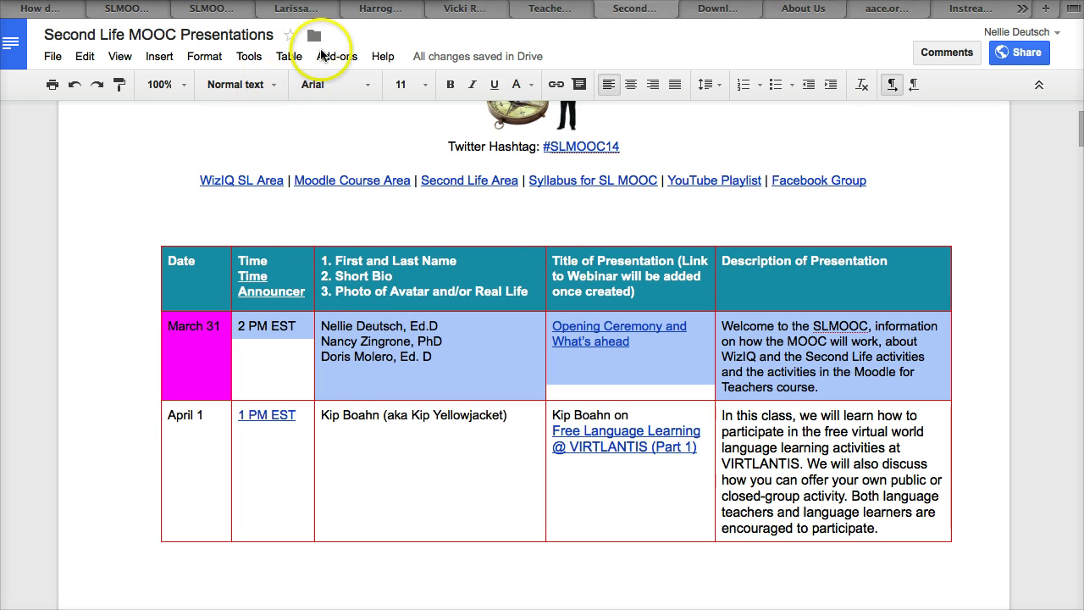
click(302, 58)
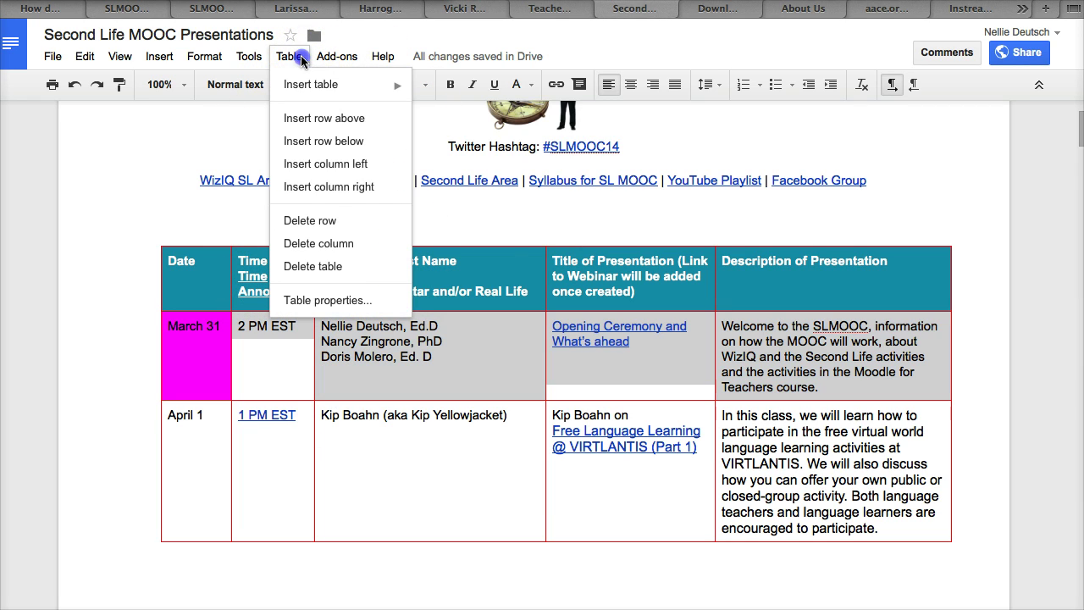
click(320, 303)
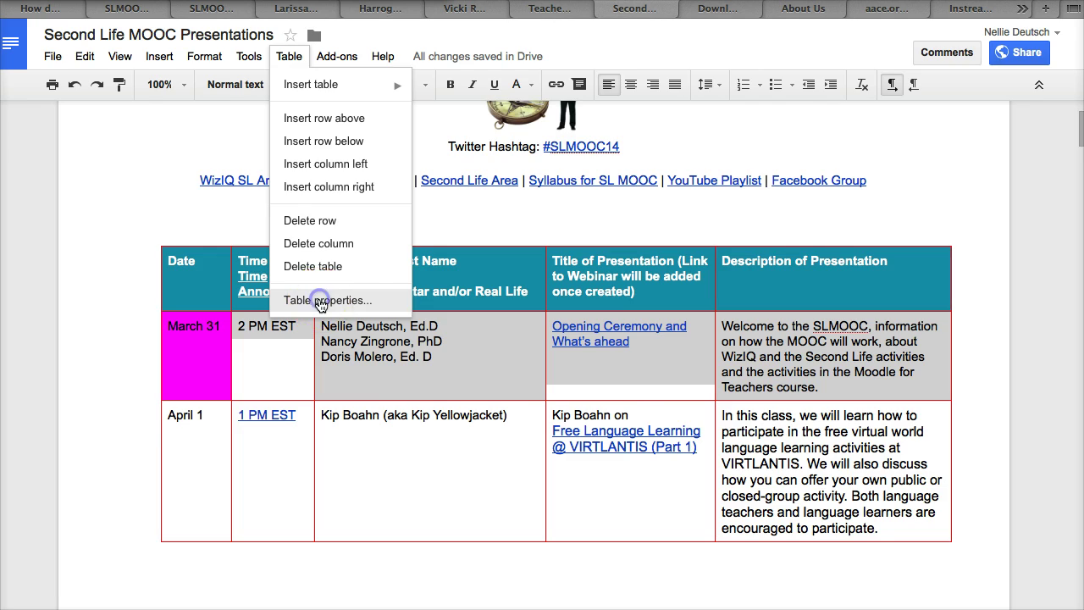
click(389, 336)
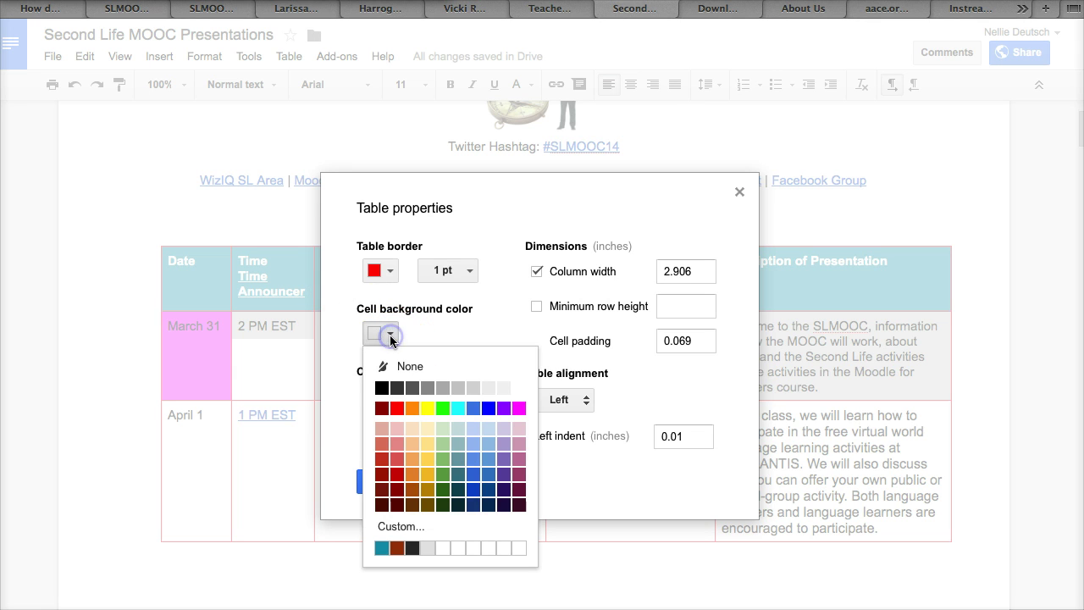
click(424, 409)
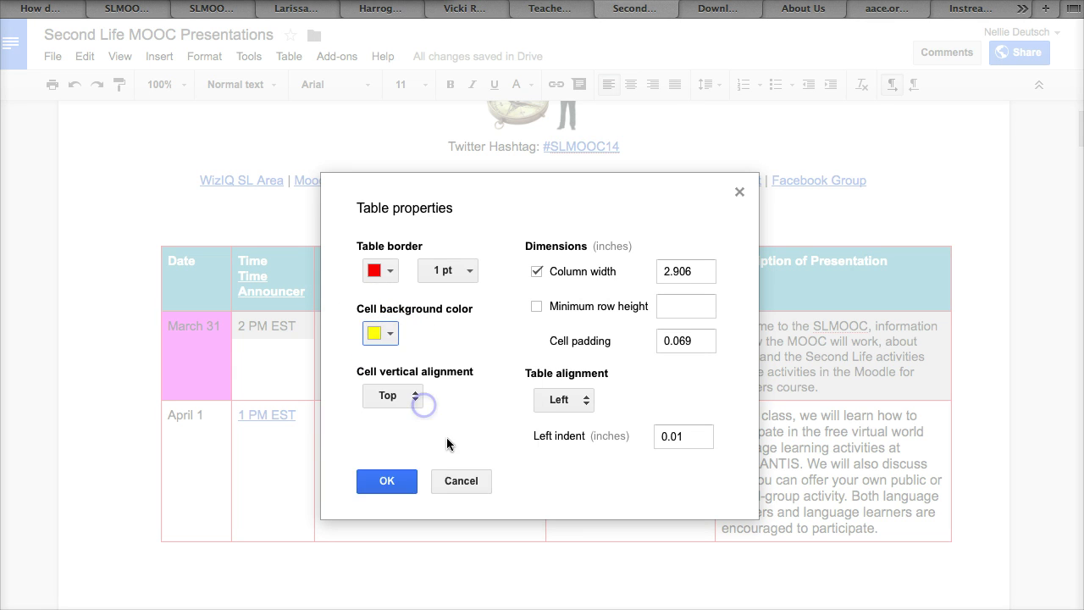
click(401, 483)
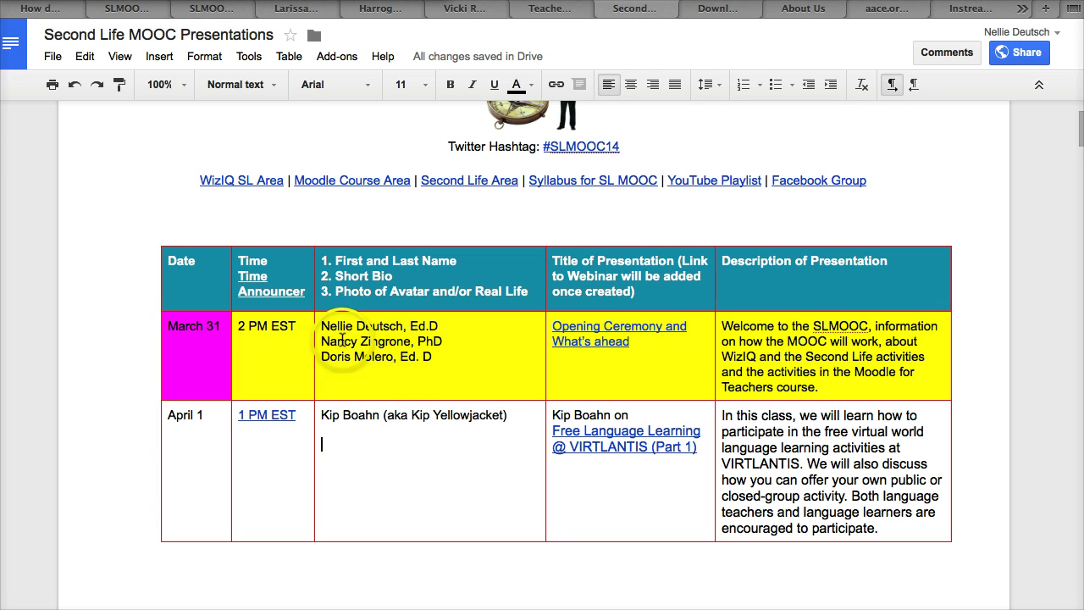
Step: Undo the March 31 row's yellow fill, the red table border and the magenta fill of the March 31 date cell
scroll(342, 341, down, 1)
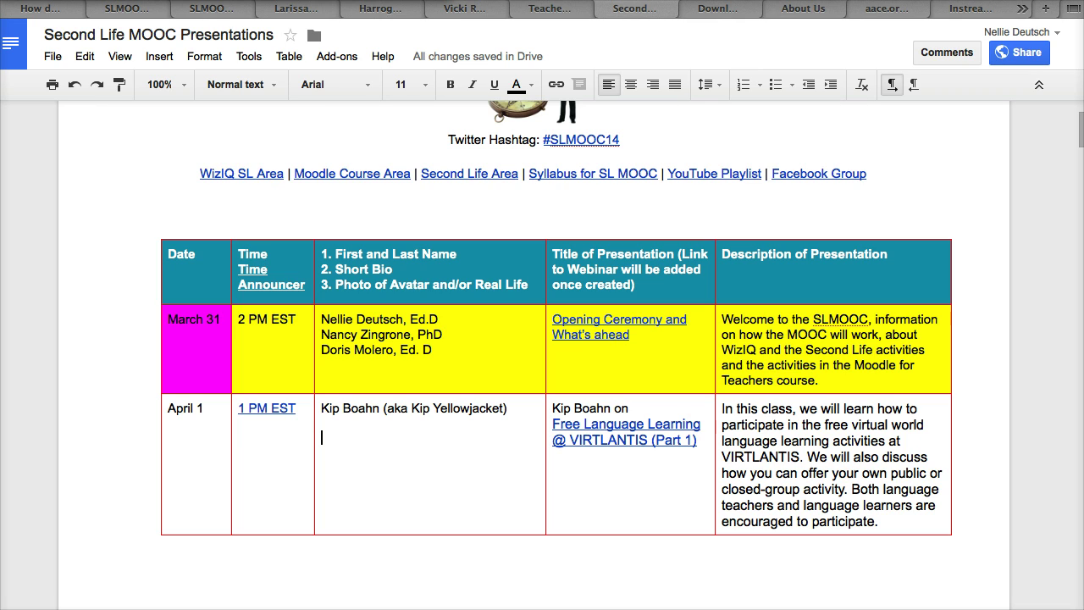
click(75, 84)
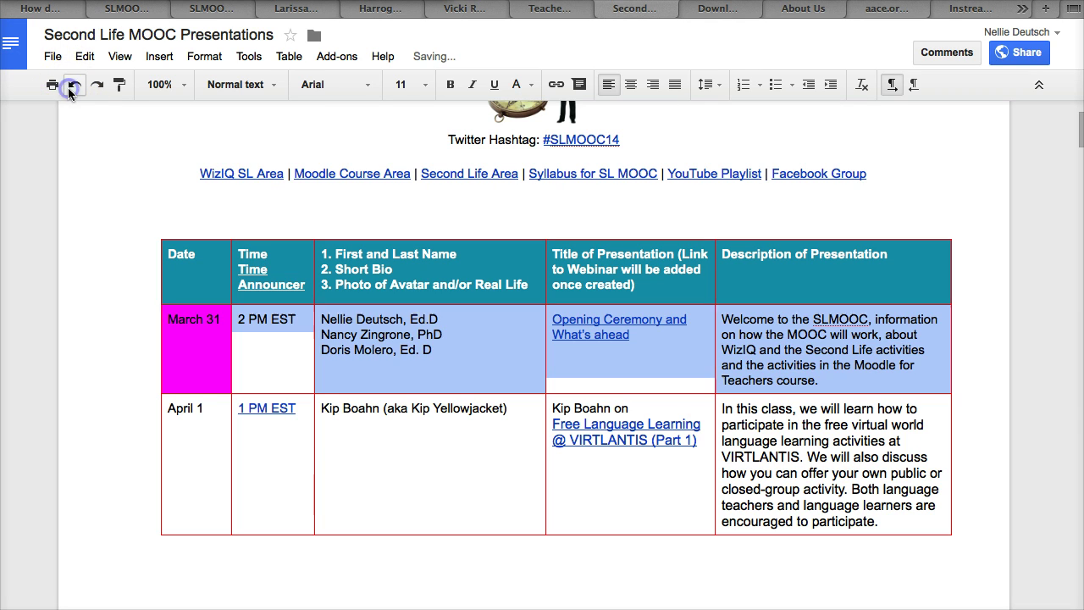
click(75, 85)
click(75, 84)
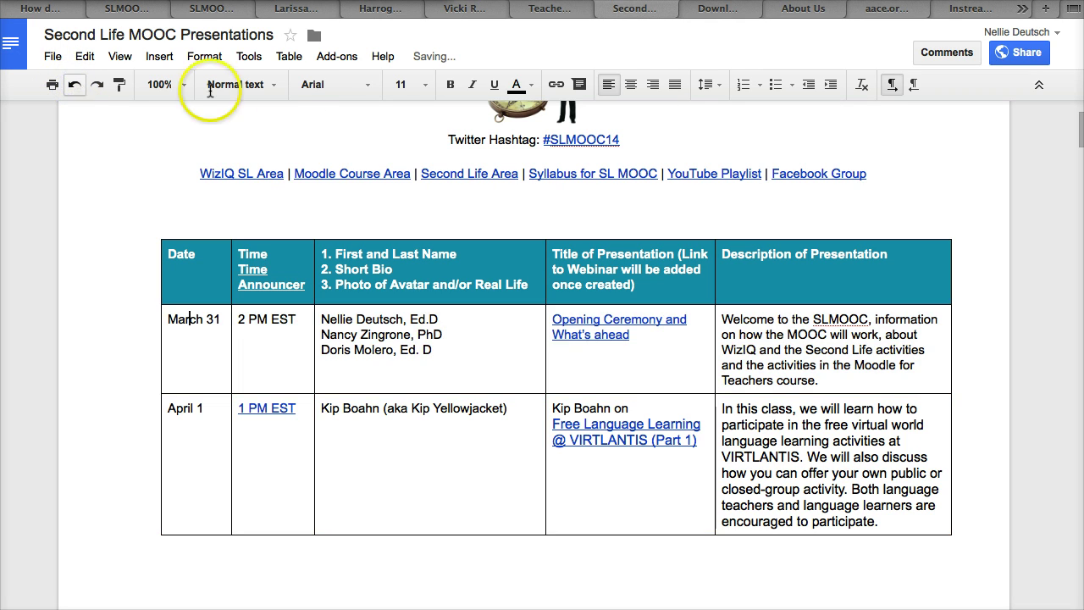